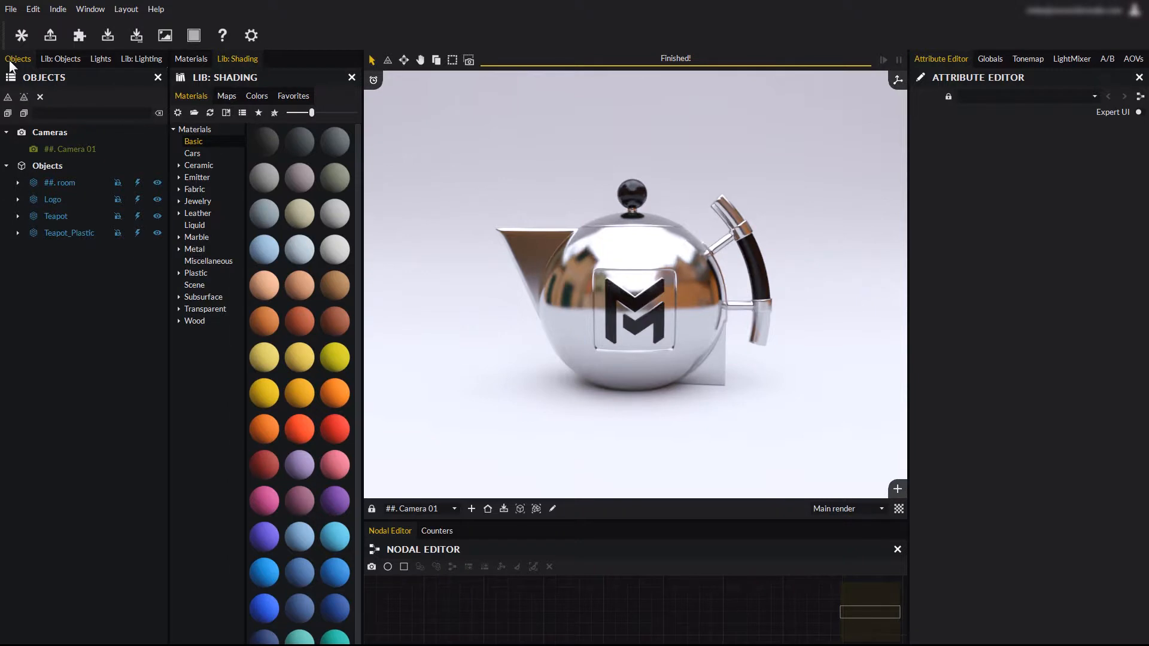
Review the attributes of ##. Camera 01 and of the ##. room, Logo, Teapot and Teapot_Plastic objects in turn
{"action": "left_click", "coordinate": [55, 58]}
{"action": "left_click", "coordinate": [18, 58]}
{"action": "left_click", "coordinate": [63, 148]}
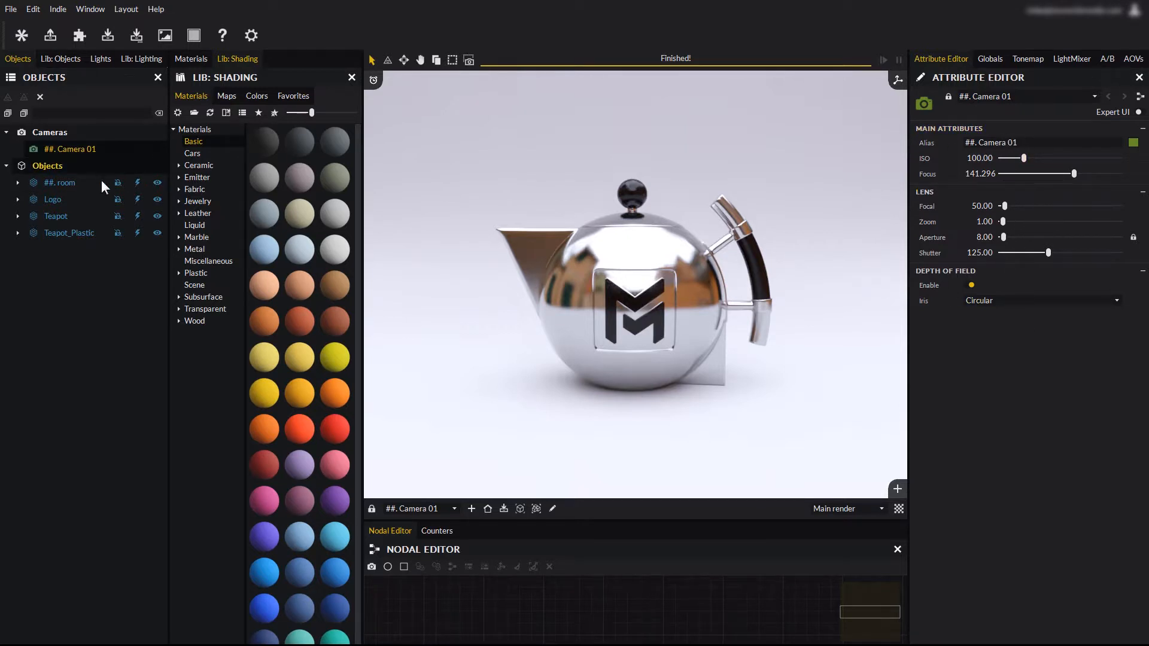
{"action": "left_click", "coordinate": [60, 181]}
{"action": "left_click", "coordinate": [57, 199]}
{"action": "left_click", "coordinate": [59, 216]}
{"action": "left_click", "coordinate": [58, 234]}
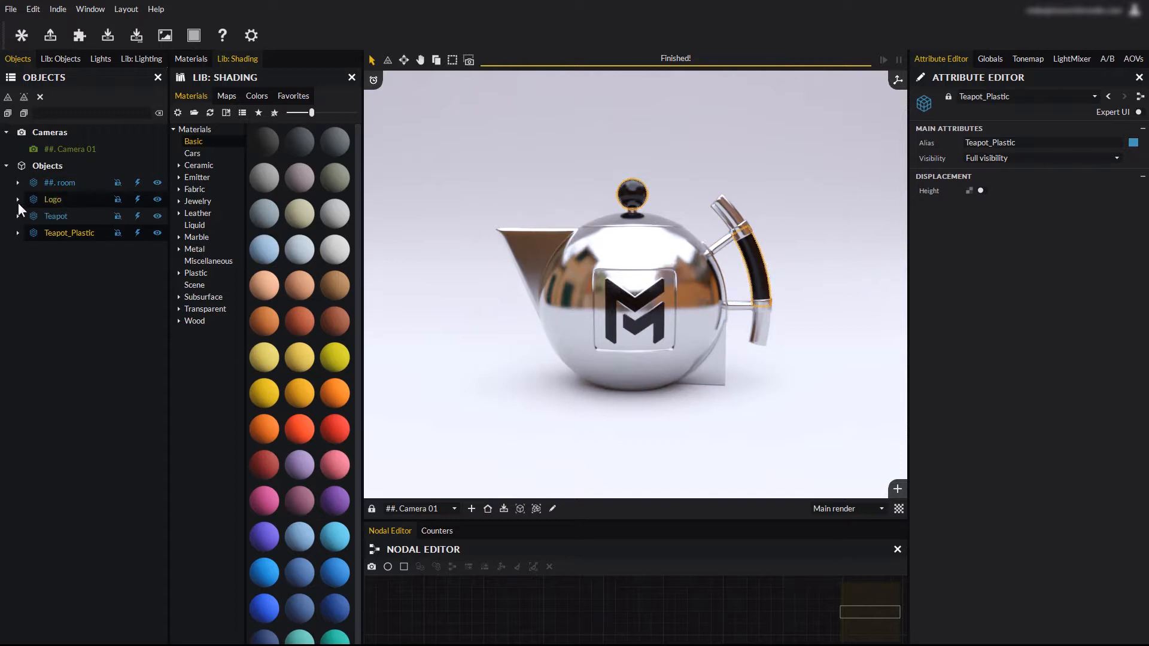
Inspect the materials assigned to the ##. room and Logo objects, and look over the scene materials and shading library
{"action": "left_click", "coordinate": [18, 182]}
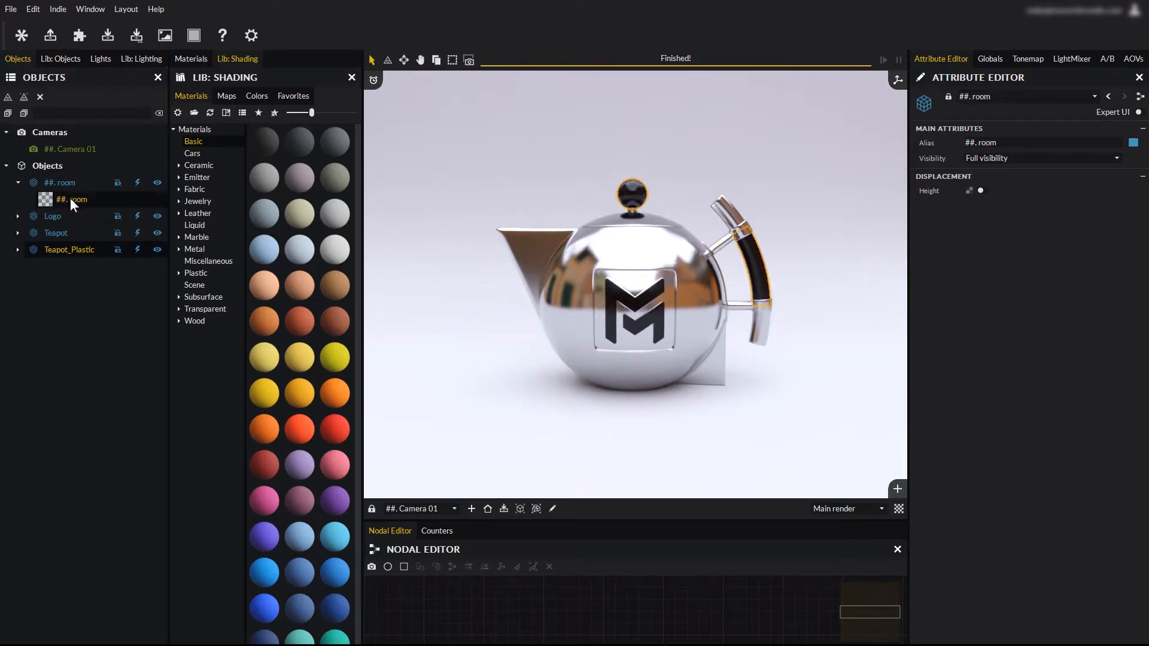
{"action": "left_click", "coordinate": [70, 199]}
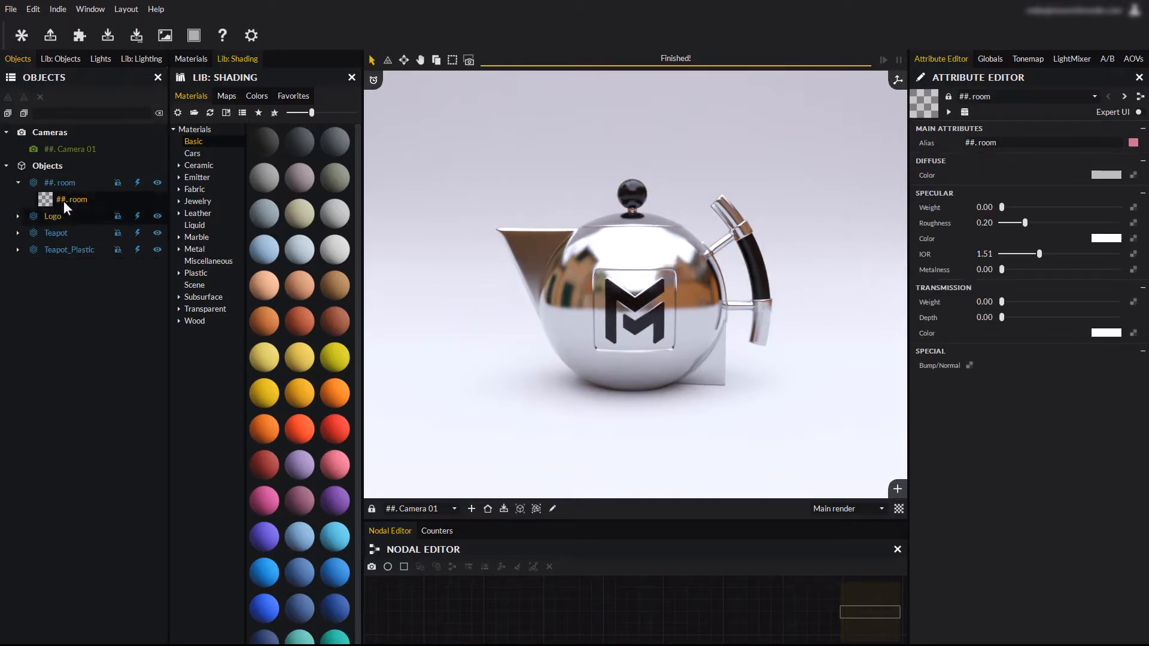
{"action": "left_click", "coordinate": [17, 216]}
{"action": "left_click", "coordinate": [65, 233]}
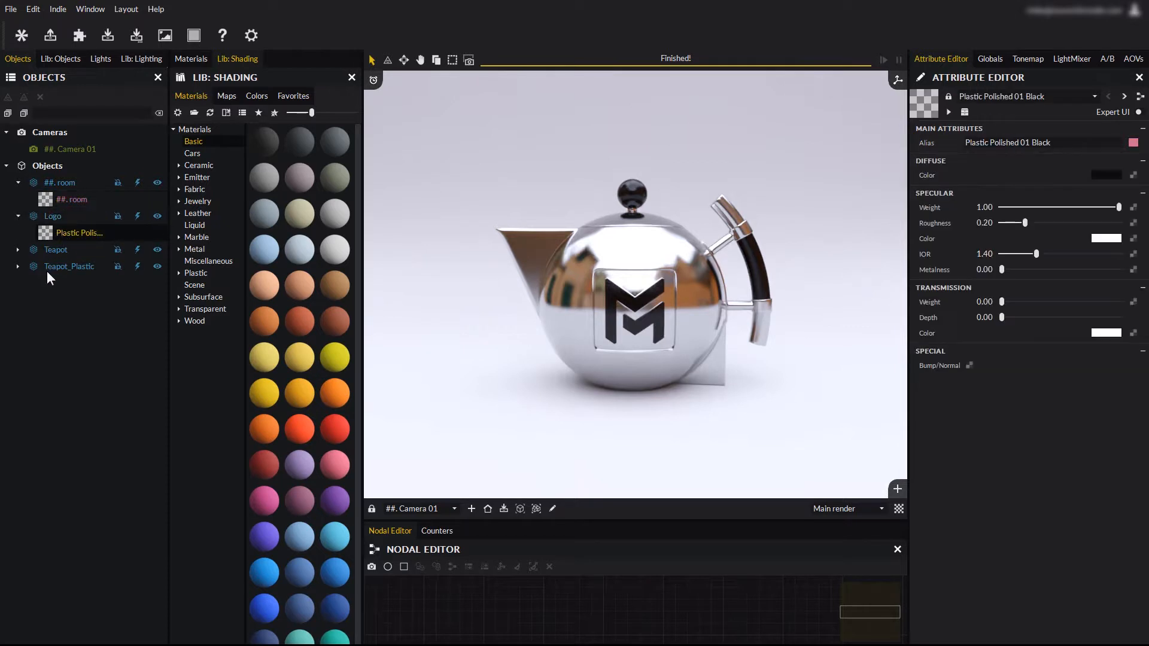
{"action": "left_click", "coordinate": [18, 215]}
{"action": "left_click", "coordinate": [17, 182]}
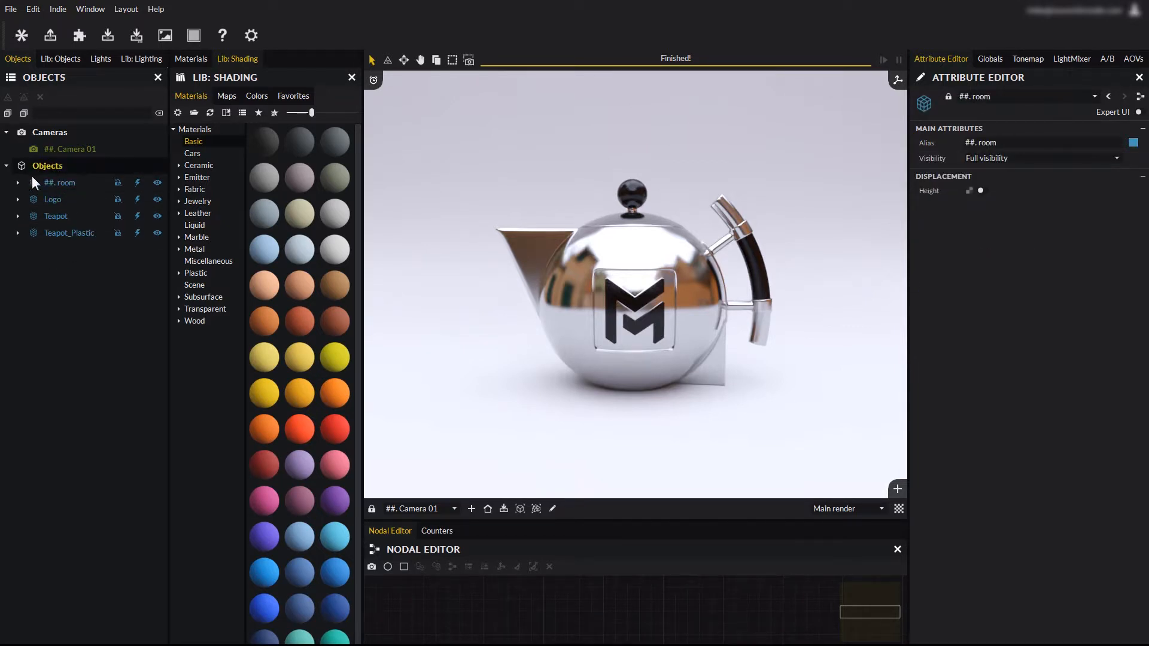
{"action": "left_click", "coordinate": [185, 58]}
{"action": "left_click", "coordinate": [229, 58]}
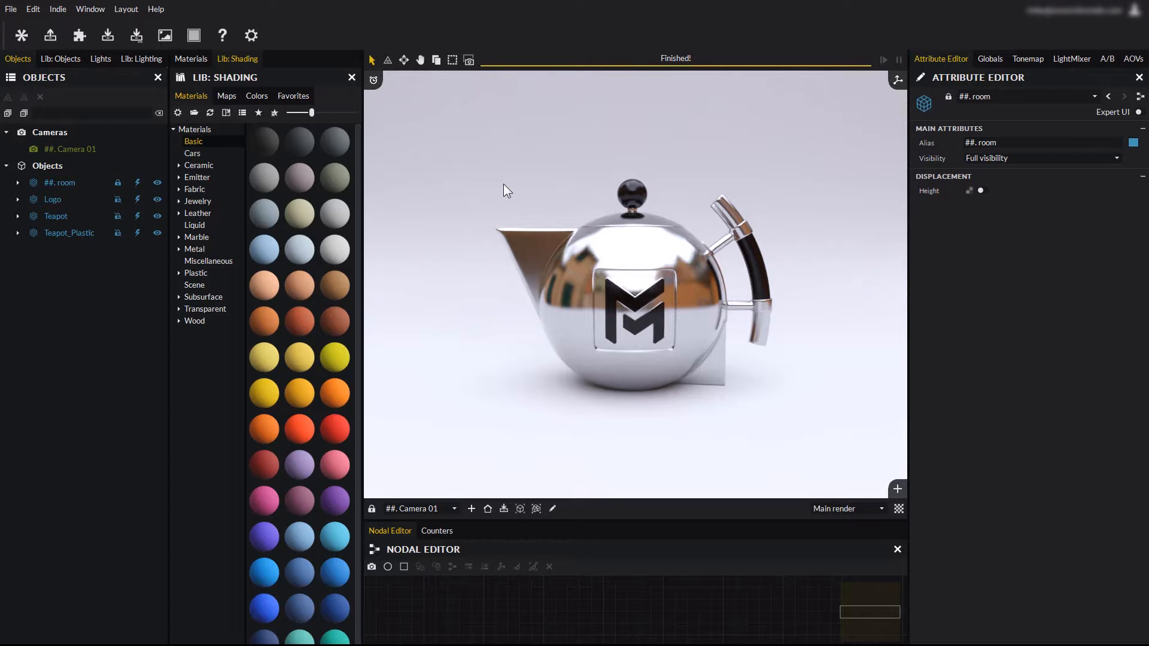
Hide the ##. room object completely and restore it, and also switch its camera visibility off and back on
{"action": "left_click", "coordinate": [92, 181]}
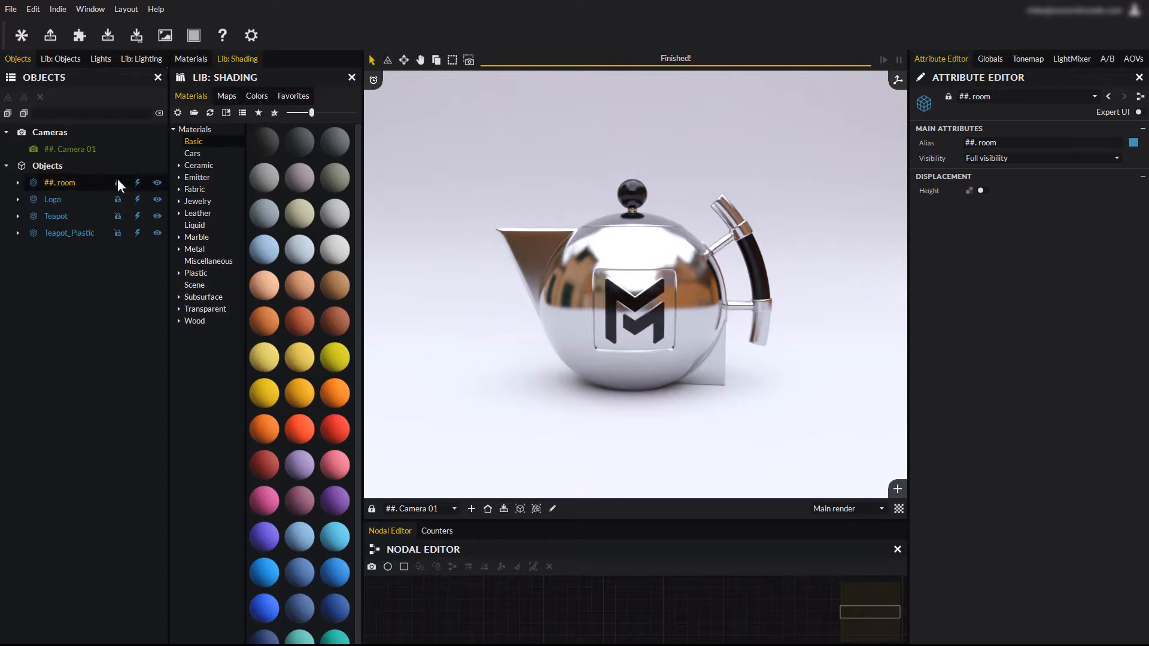
{"action": "left_click", "coordinate": [137, 184]}
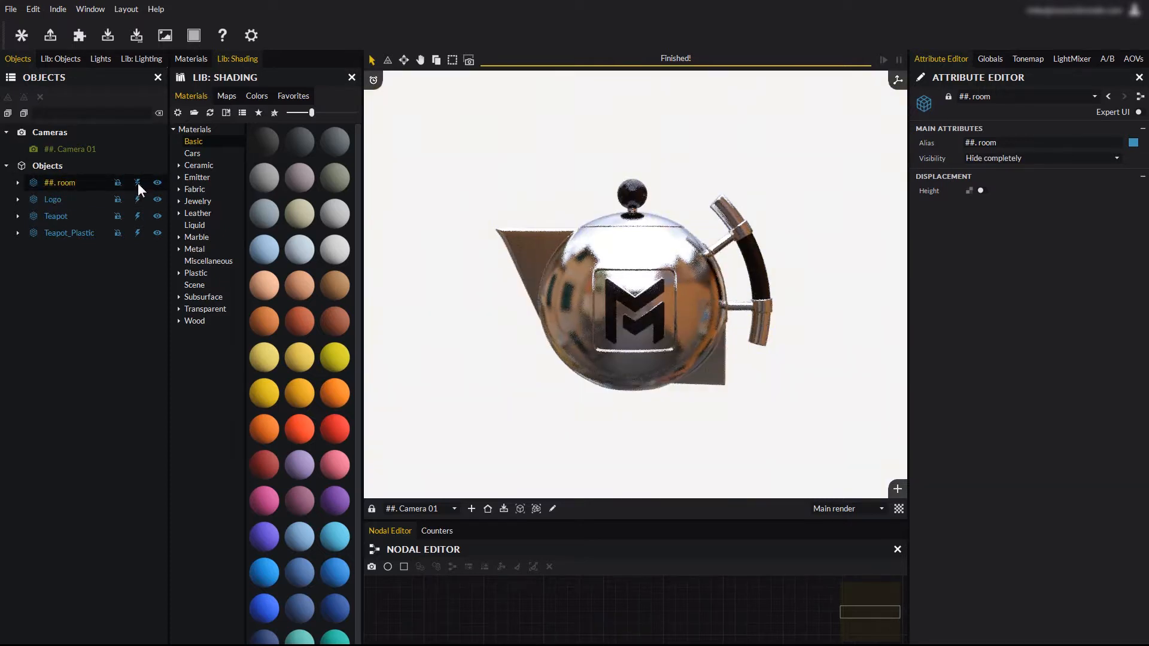
{"action": "left_click", "coordinate": [137, 183]}
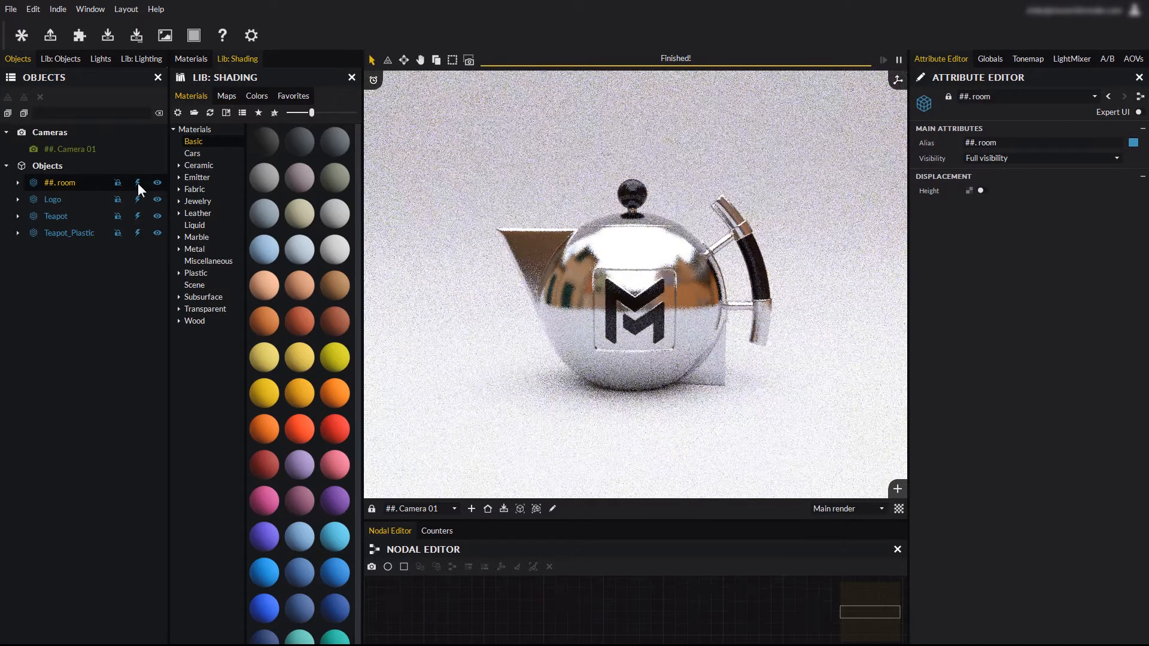
{"action": "left_click", "coordinate": [158, 182]}
{"action": "left_click", "coordinate": [158, 182]}
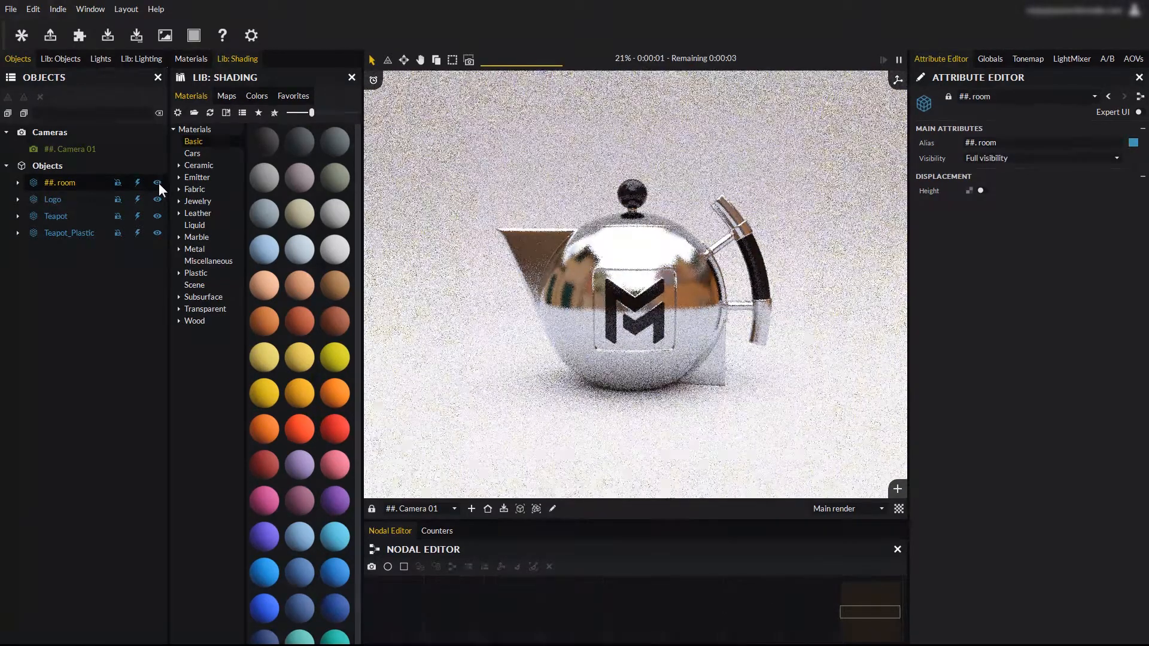
Hide the Teapot, Teapot_Plastic and Logo objects completely, and restore all three to full visibility
{"action": "left_click", "coordinate": [137, 216]}
{"action": "left_click", "coordinate": [137, 232]}
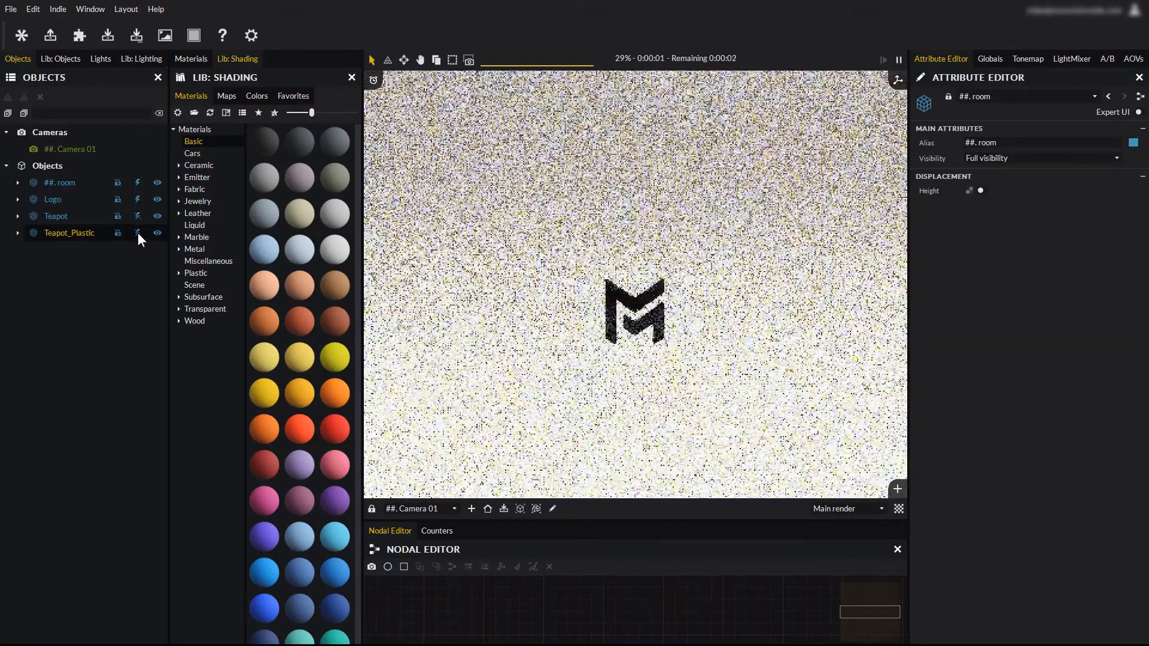
{"action": "left_click", "coordinate": [137, 199]}
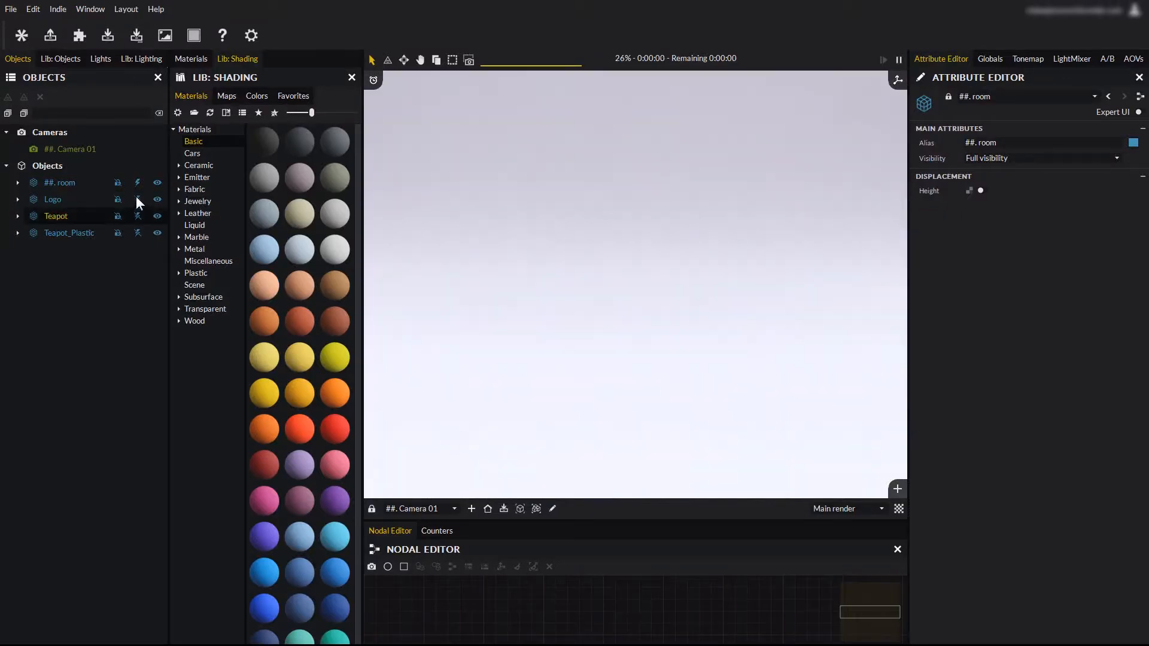
{"action": "left_click", "coordinate": [138, 199]}
{"action": "left_click", "coordinate": [138, 216]}
{"action": "left_click", "coordinate": [137, 233]}
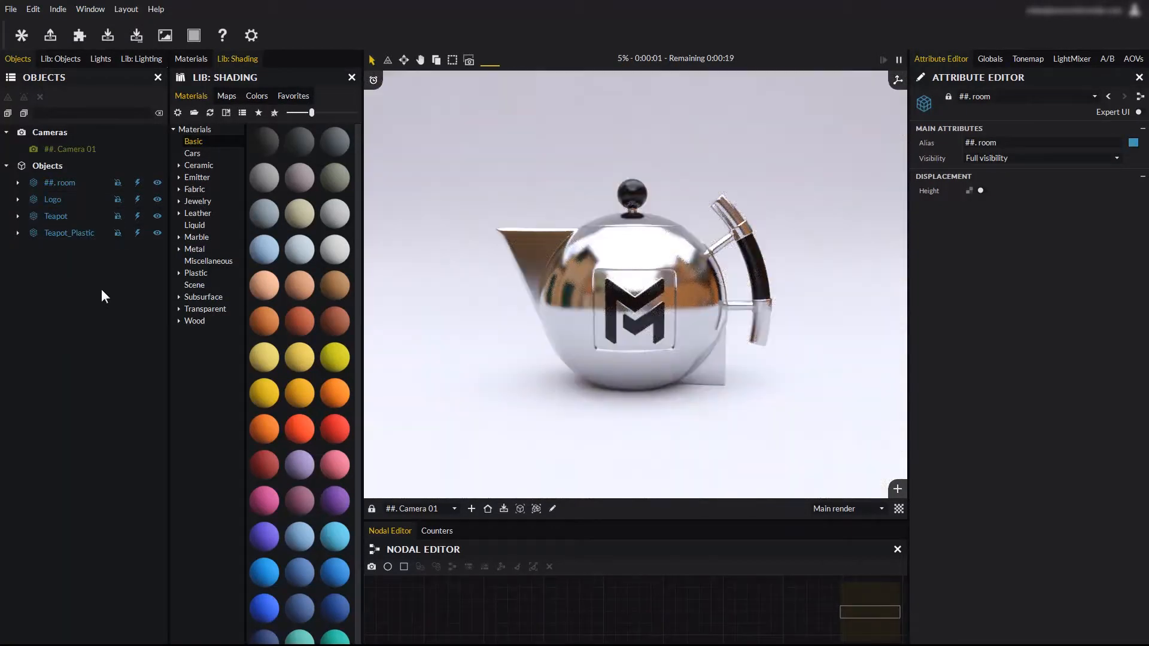
Switch the Teapot's camera visibility off and back on, and isolate the teapot in the render before ending the isolation
{"action": "left_click", "coordinate": [157, 216]}
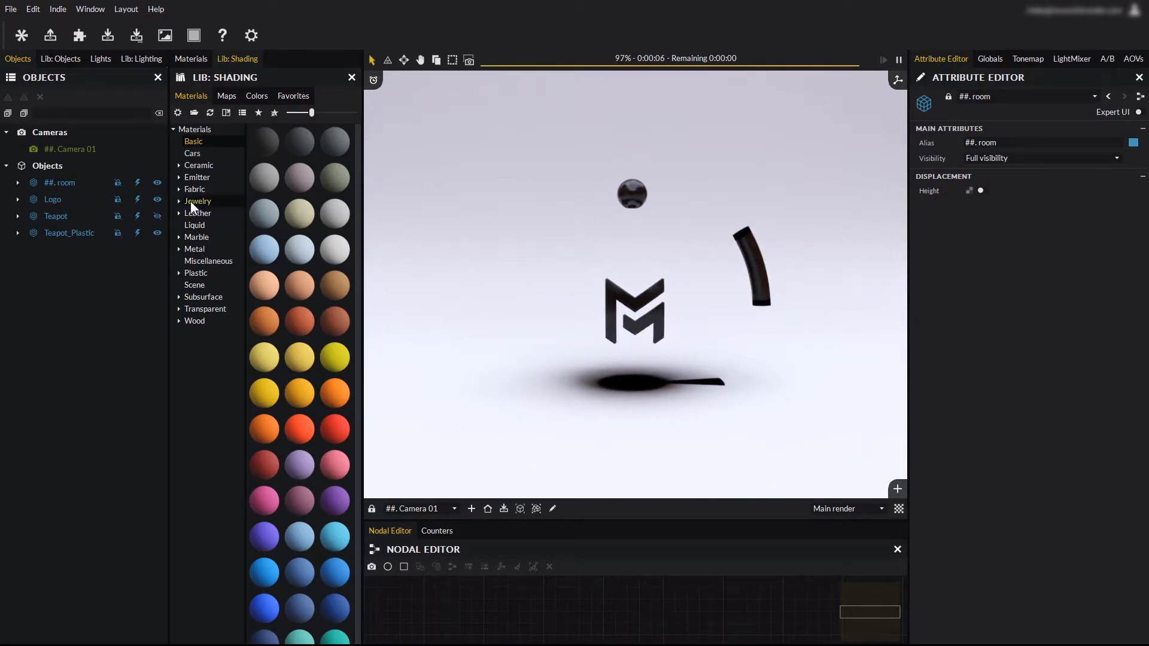
{"action": "left_click", "coordinate": [157, 215]}
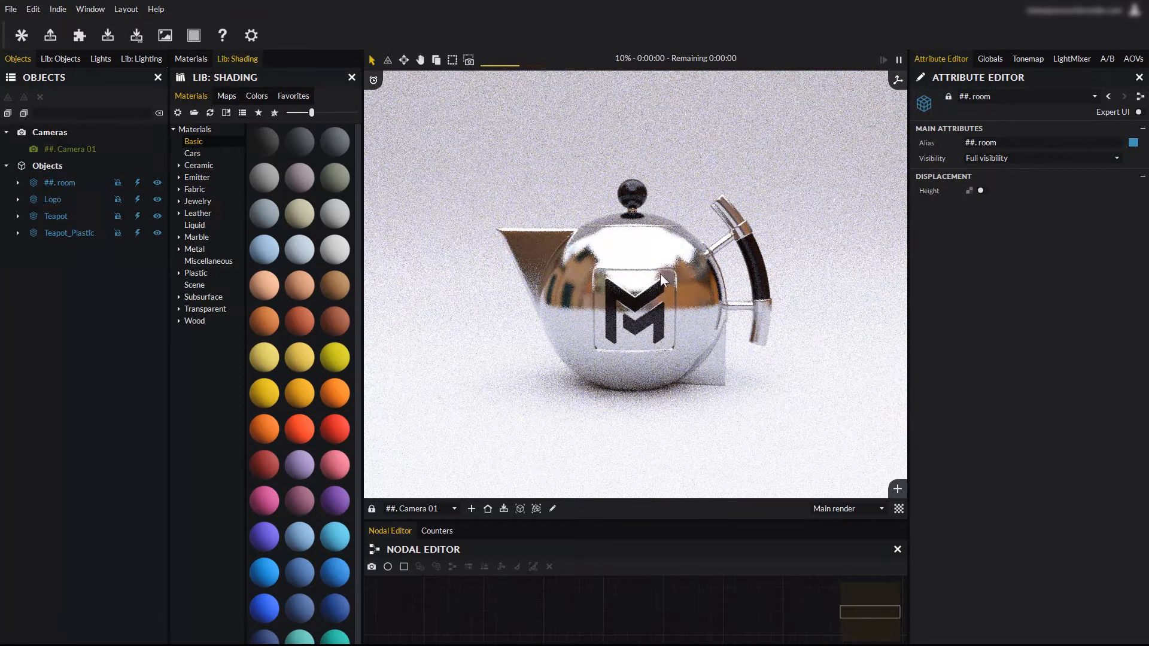
{"action": "left_click", "coordinate": [627, 248]}
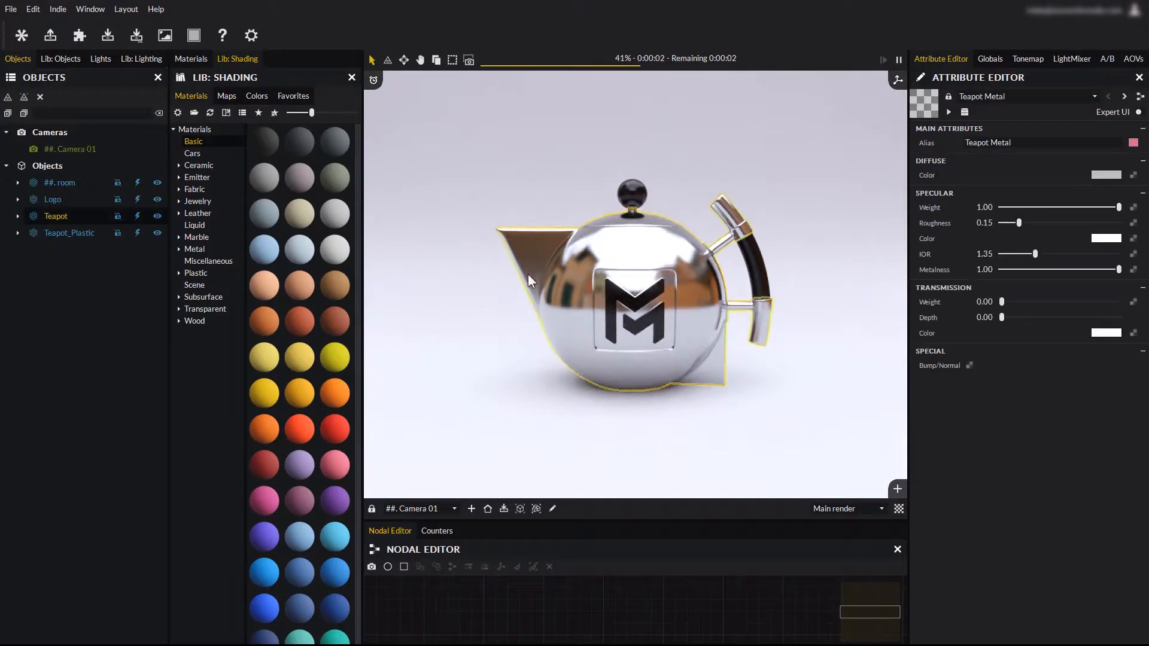
{"action": "right_click", "coordinate": [691, 220]}
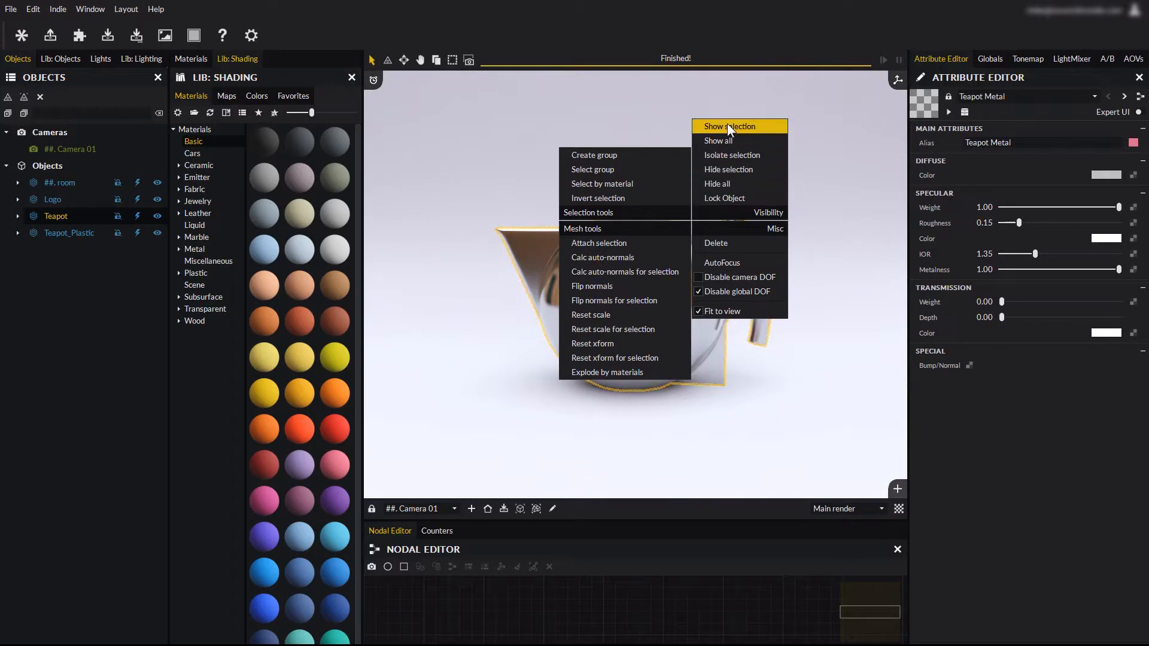
{"action": "left_click", "coordinate": [734, 155]}
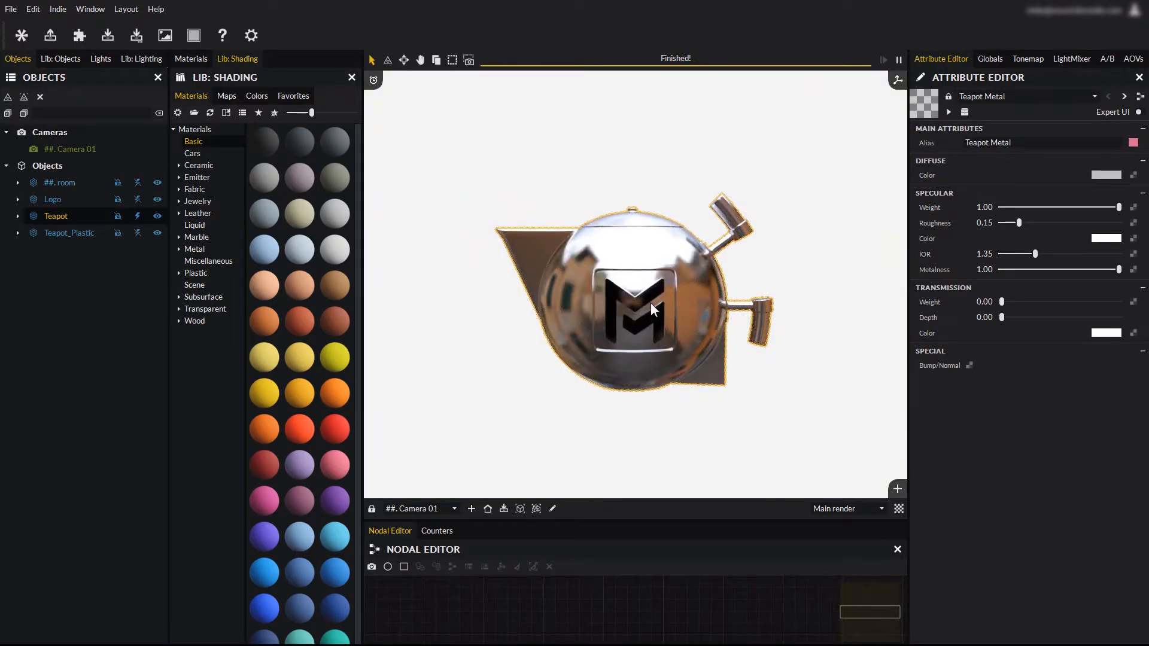
{"action": "right_click", "coordinate": [697, 222]}
{"action": "left_click", "coordinate": [724, 158]}
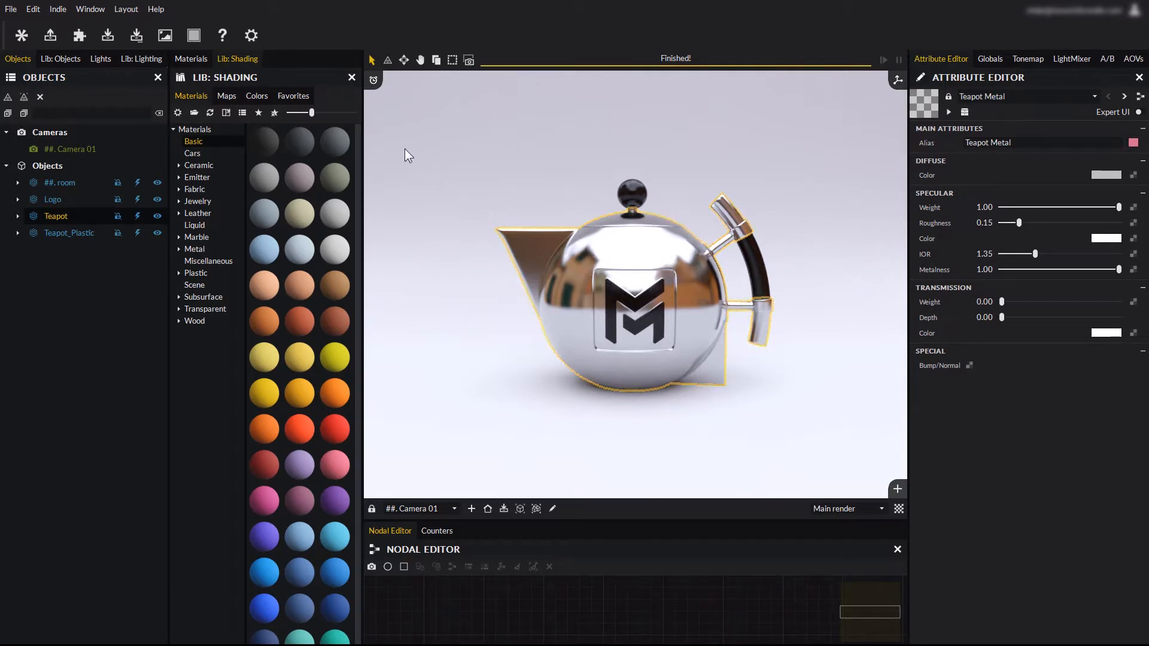
Try moving the teapot to X -0.030, rotating it to Y -20 and scaling it to 0.905 in world coordinates, and discard the transform
{"action": "left_click", "coordinate": [403, 60]}
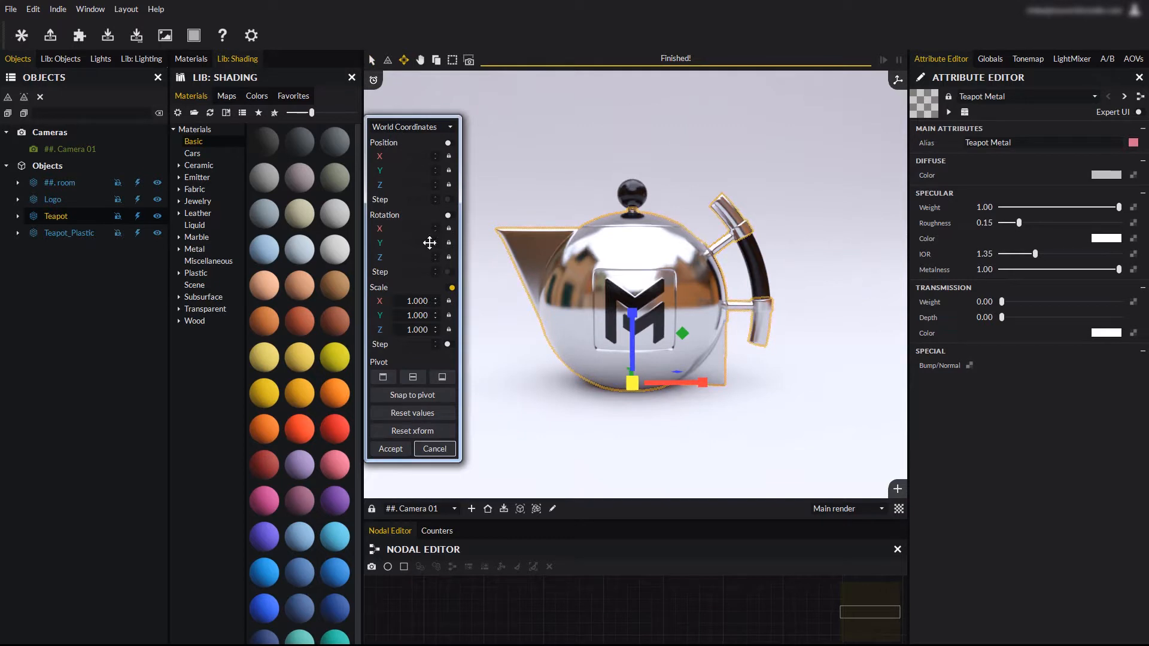
{"action": "left_click", "coordinate": [448, 215]}
{"action": "left_click", "coordinate": [448, 142]}
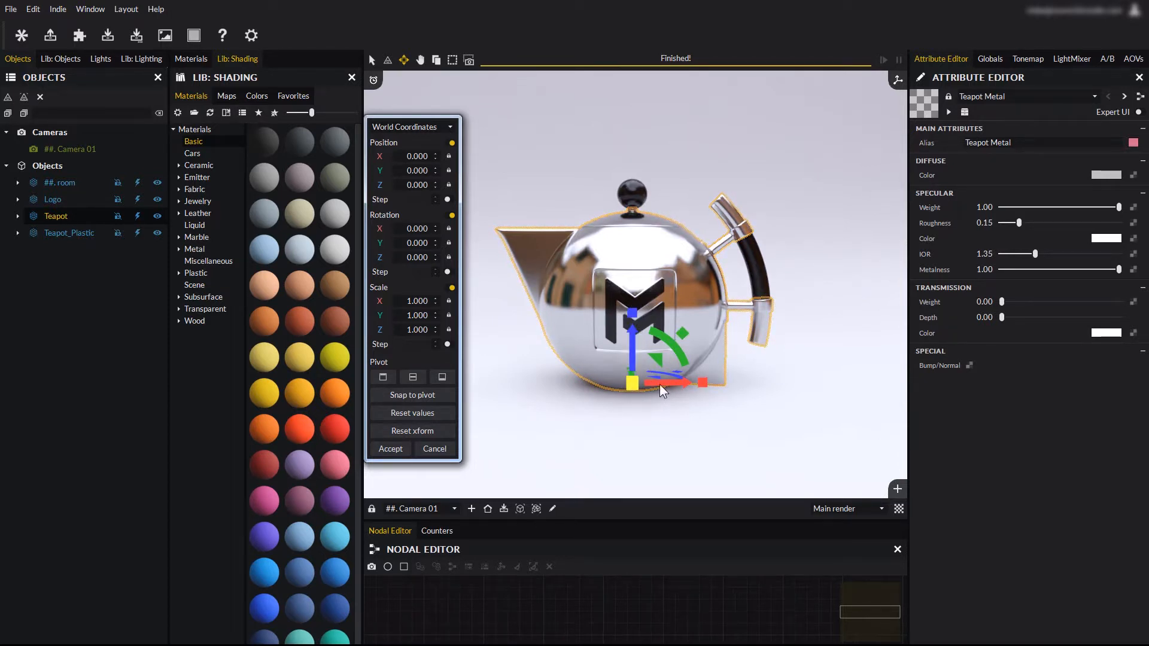
{"action": "left_click_drag", "start_coordinate": [660, 383], "coordinate": [637, 392]}
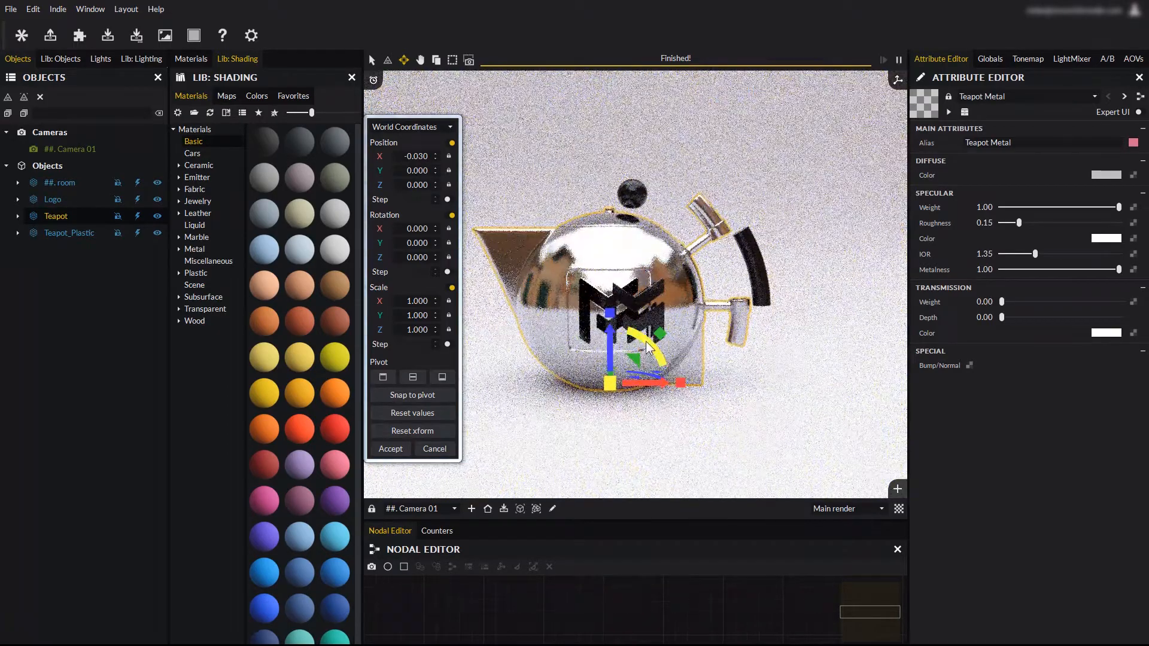
{"action": "left_click_drag", "start_coordinate": [653, 347], "coordinate": [583, 387]}
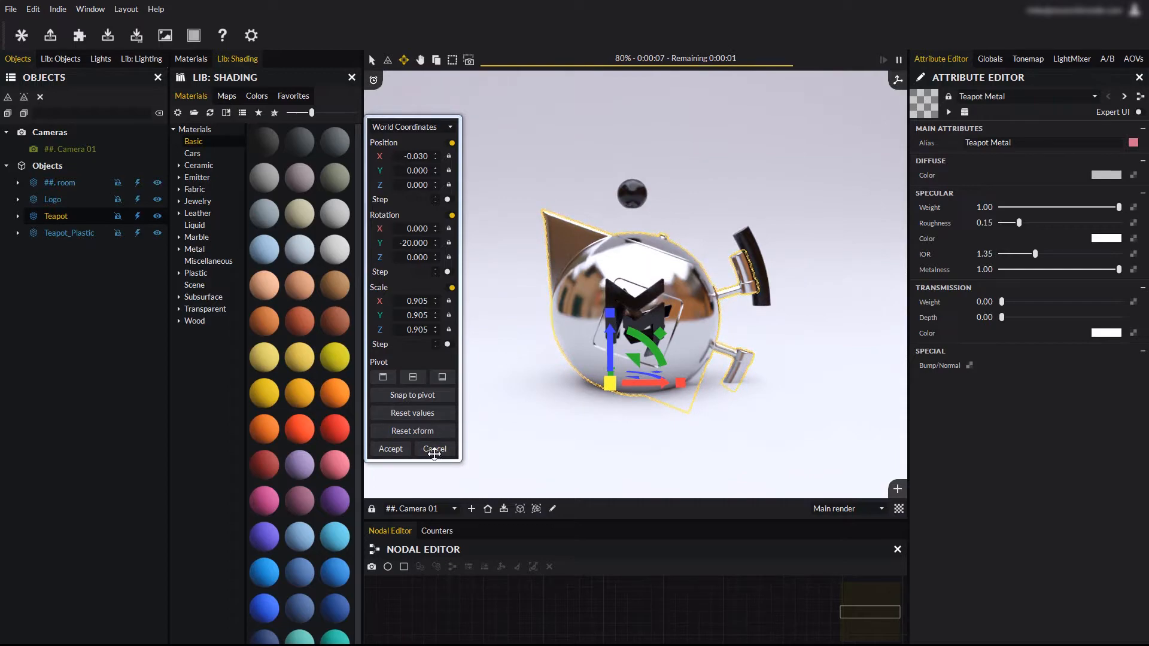
{"action": "left_click", "coordinate": [434, 448]}
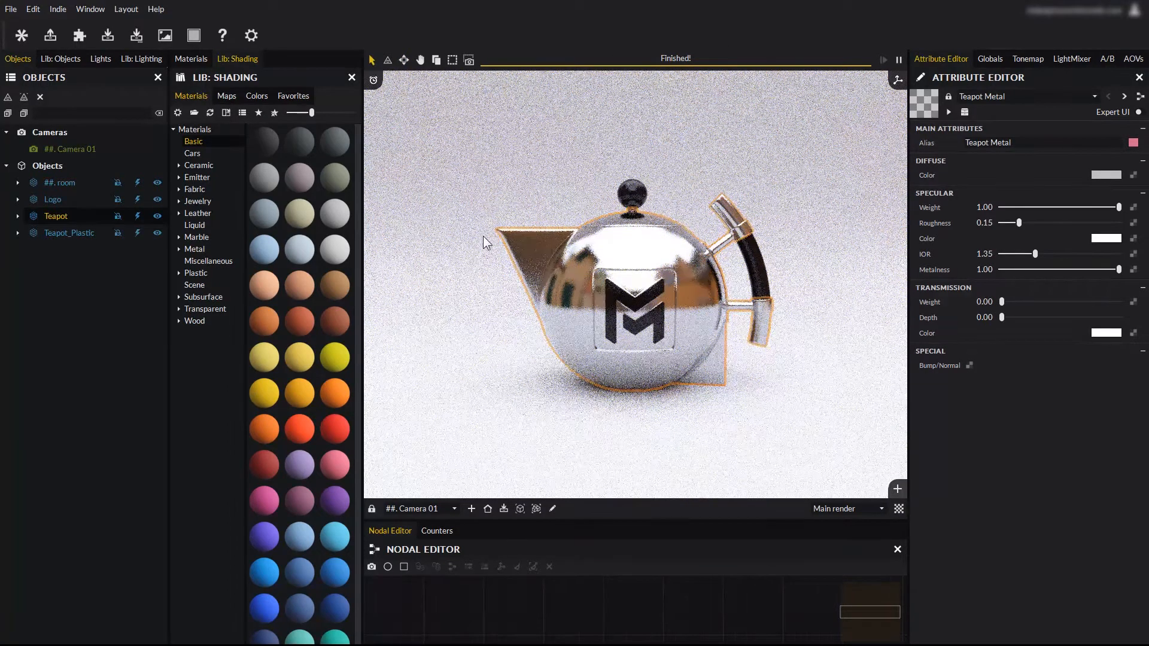
Bring up the combined transform gizmo and cancel it, and try moving the teapot to X -0.006 with the move-only gizmo, discarding the change
{"action": "key", "text": "q"}
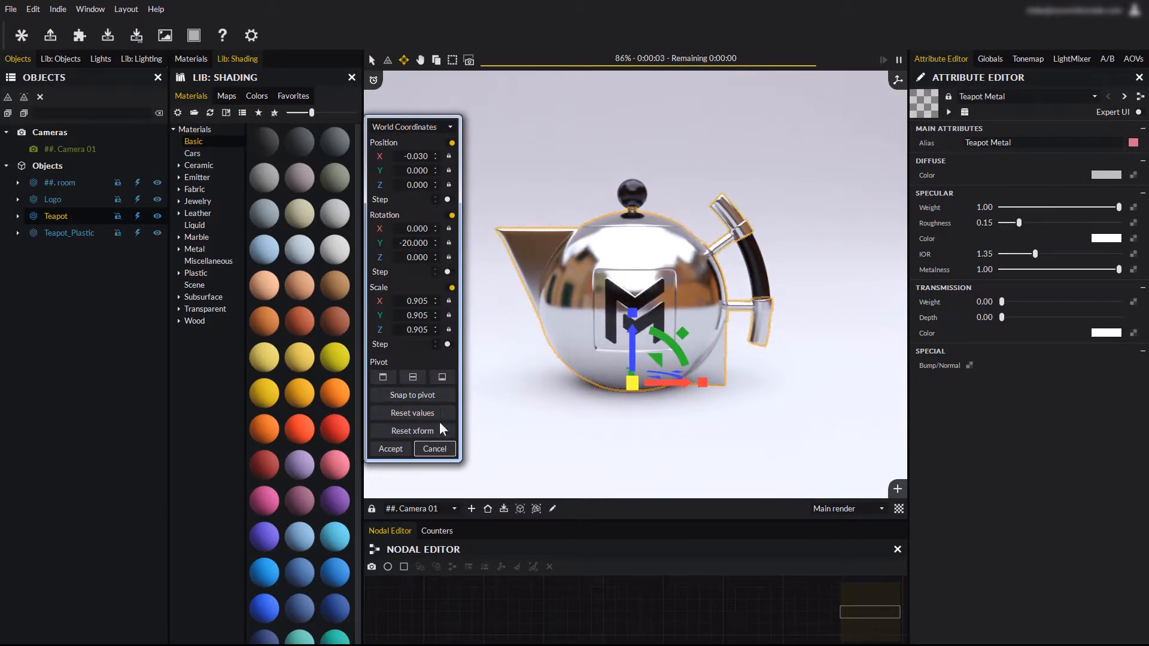
{"action": "left_click", "coordinate": [434, 449]}
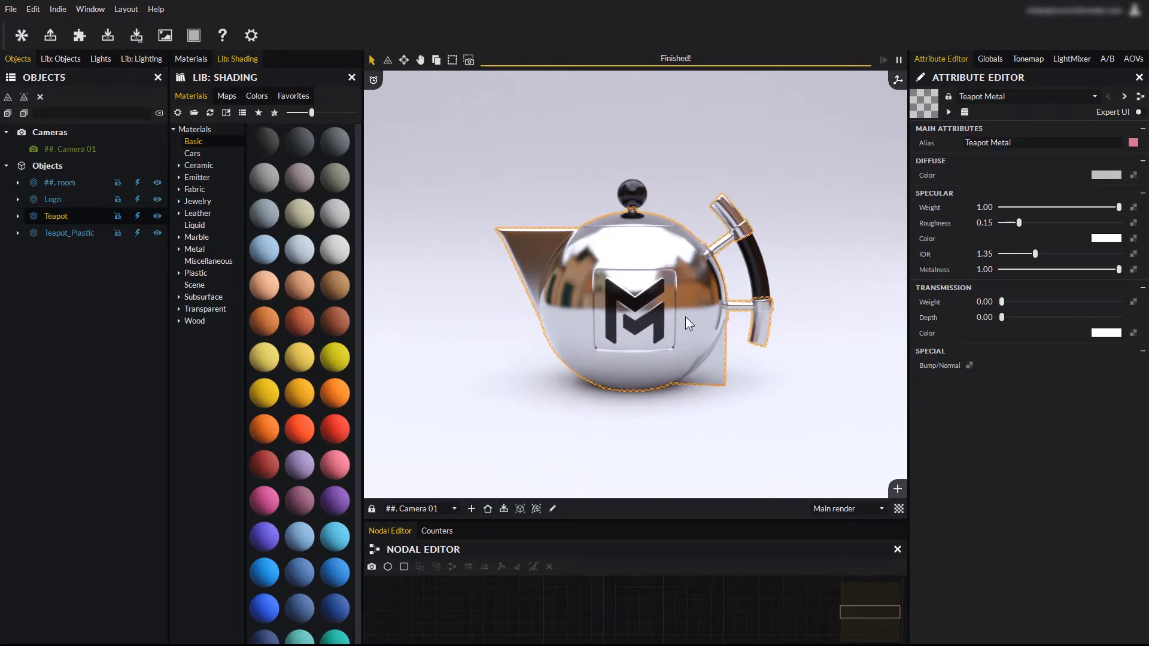
{"action": "key", "text": "w"}
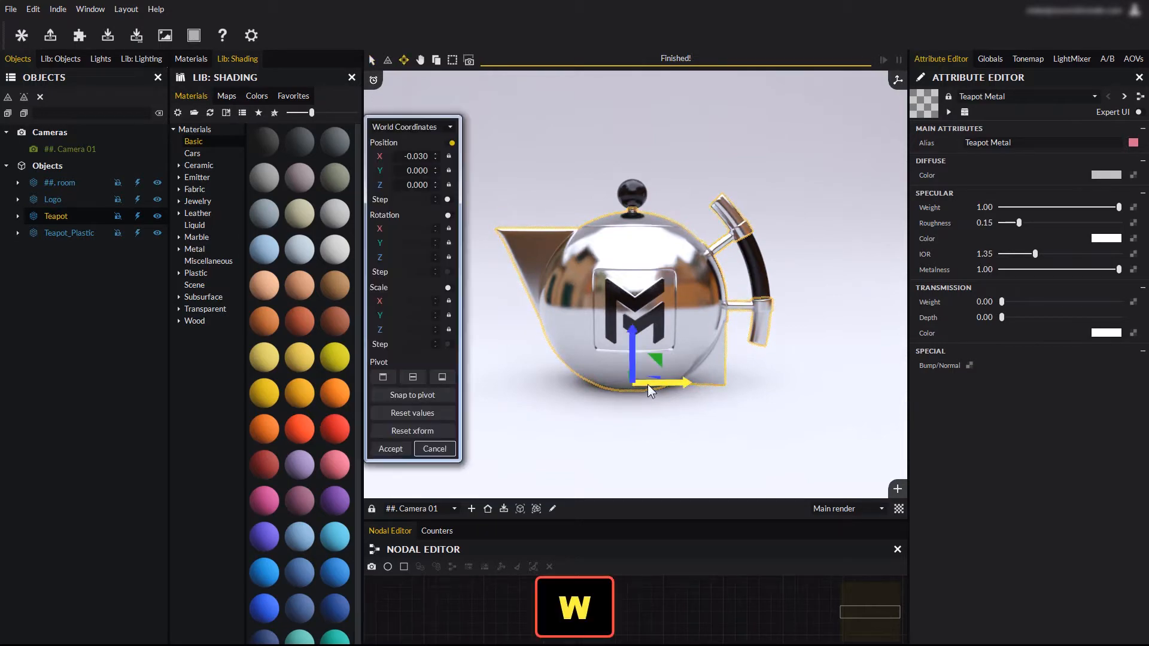
{"action": "mouse_move", "coordinate": [648, 385]}
{"action": "left_mouse_down"}
{"action": "mouse_move", "coordinate": [670, 385]}
{"action": "mouse_move", "coordinate": [643, 384]}
{"action": "left_mouse_up"}
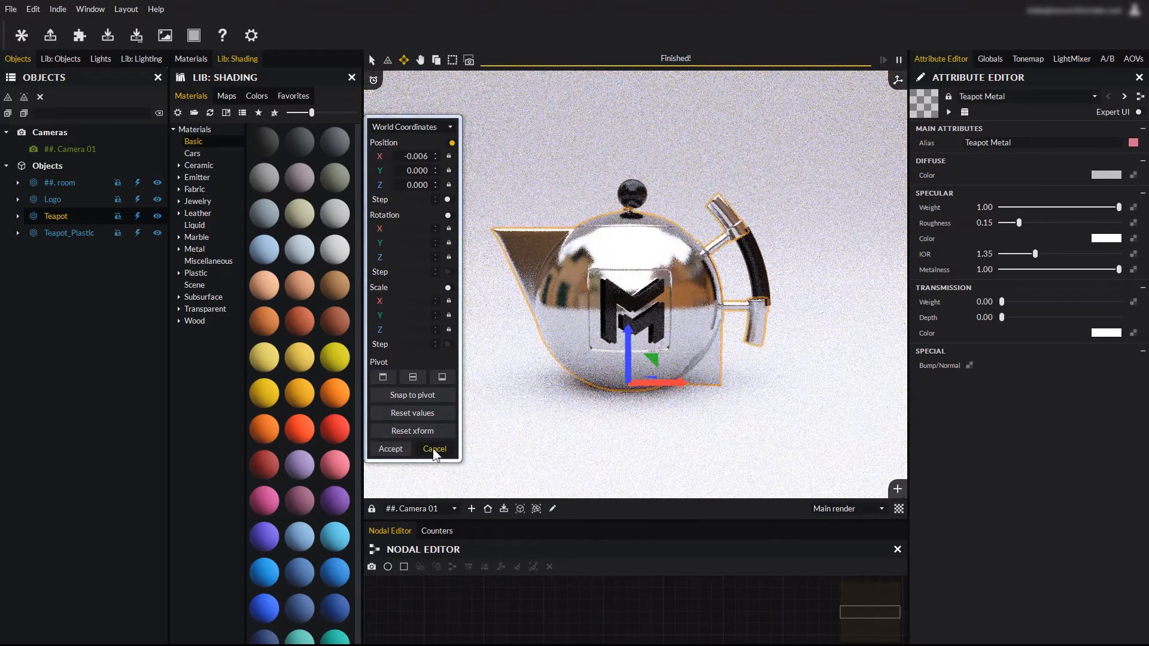
{"action": "left_click", "coordinate": [435, 449]}
Try rotating the teapot to 20 degrees about Y with the rotation-only gizmo, and discard the rotation
{"action": "key", "text": "e"}
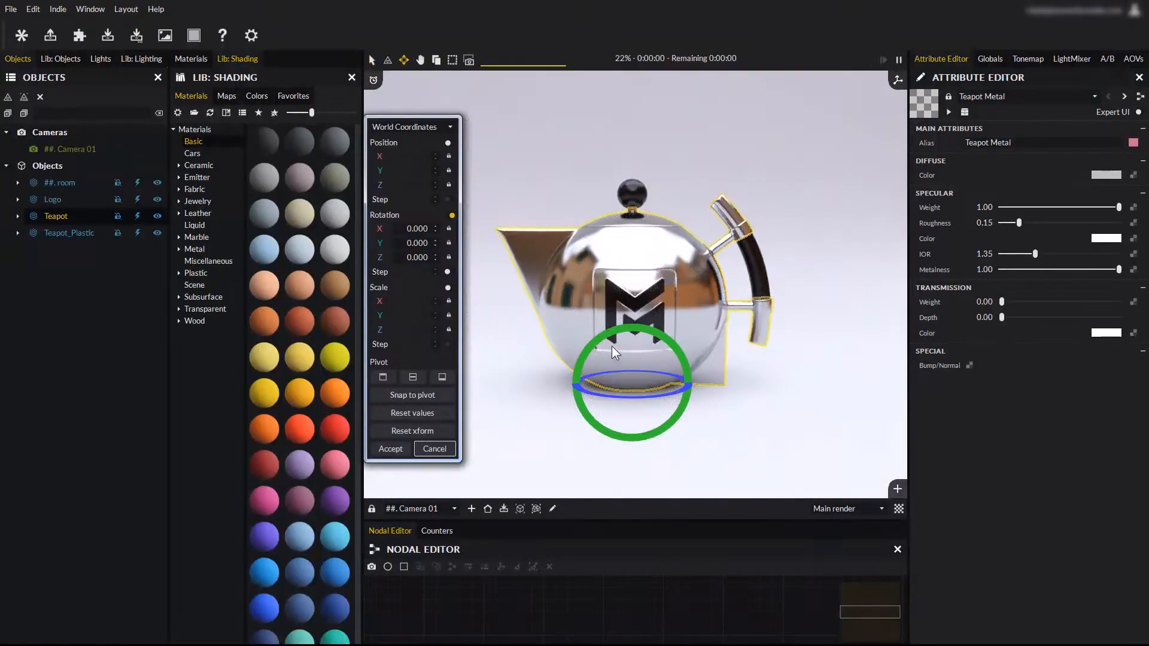
{"action": "left_click_drag", "start_coordinate": [571, 380], "coordinate": [595, 337]}
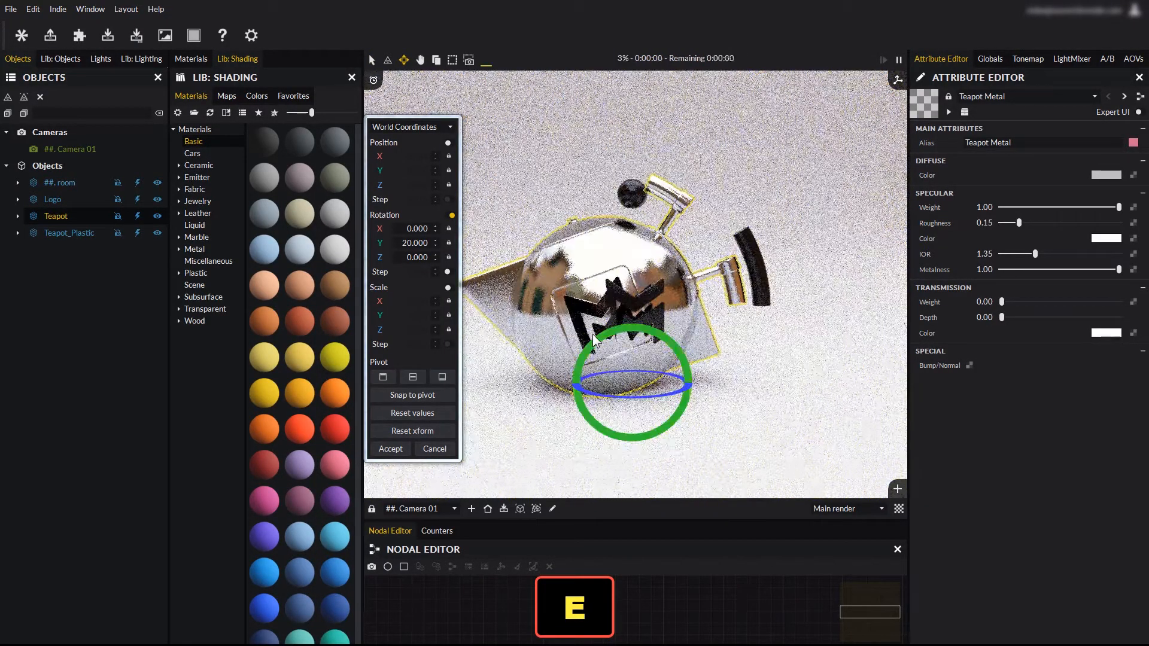
{"action": "left_click", "coordinate": [435, 449]}
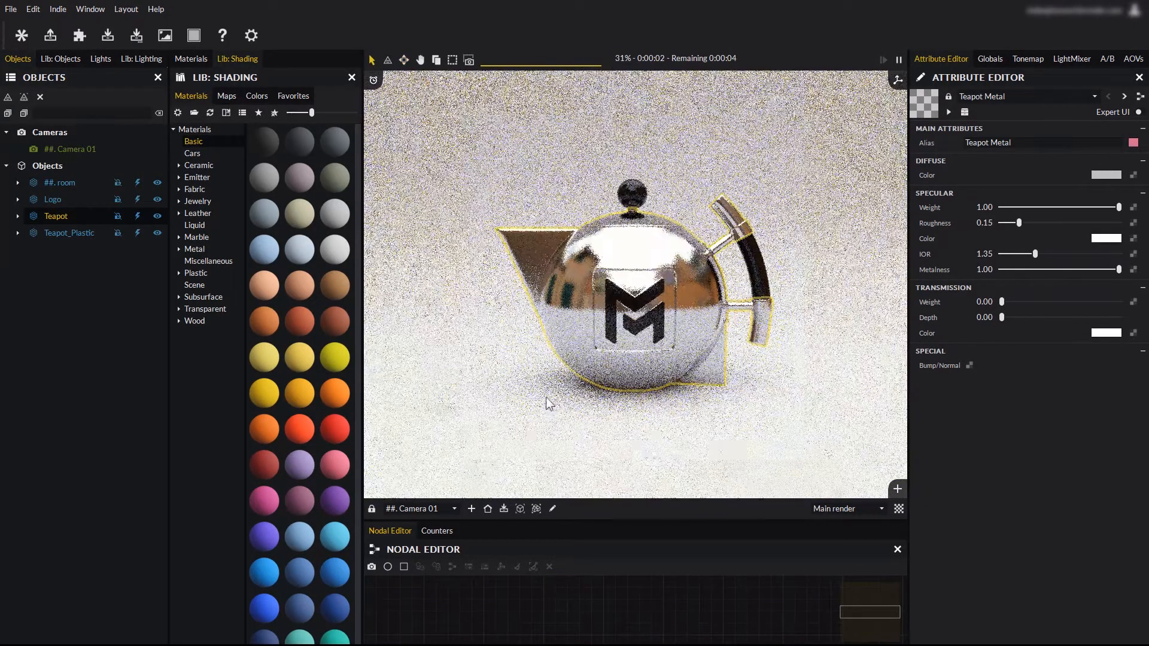
Try scaling the teapot down uniformly to about 0.92 with the scale-only gizmo, and discard the scaling
{"action": "key", "text": "r"}
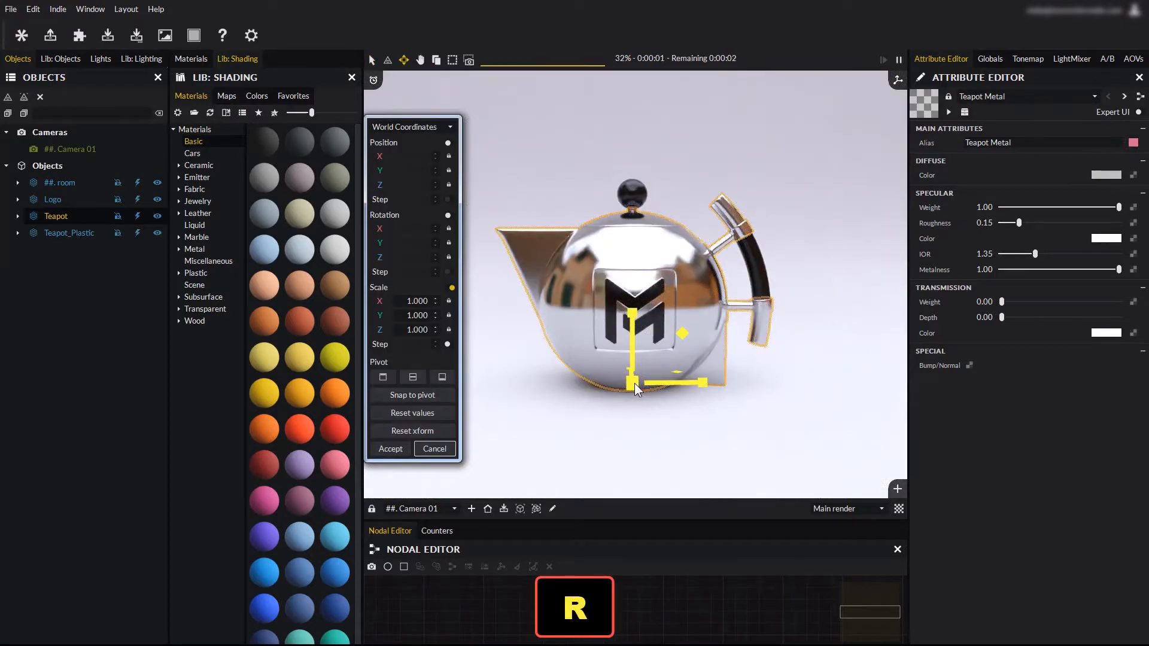
{"action": "left_click_drag", "start_coordinate": [637, 382], "coordinate": [604, 398]}
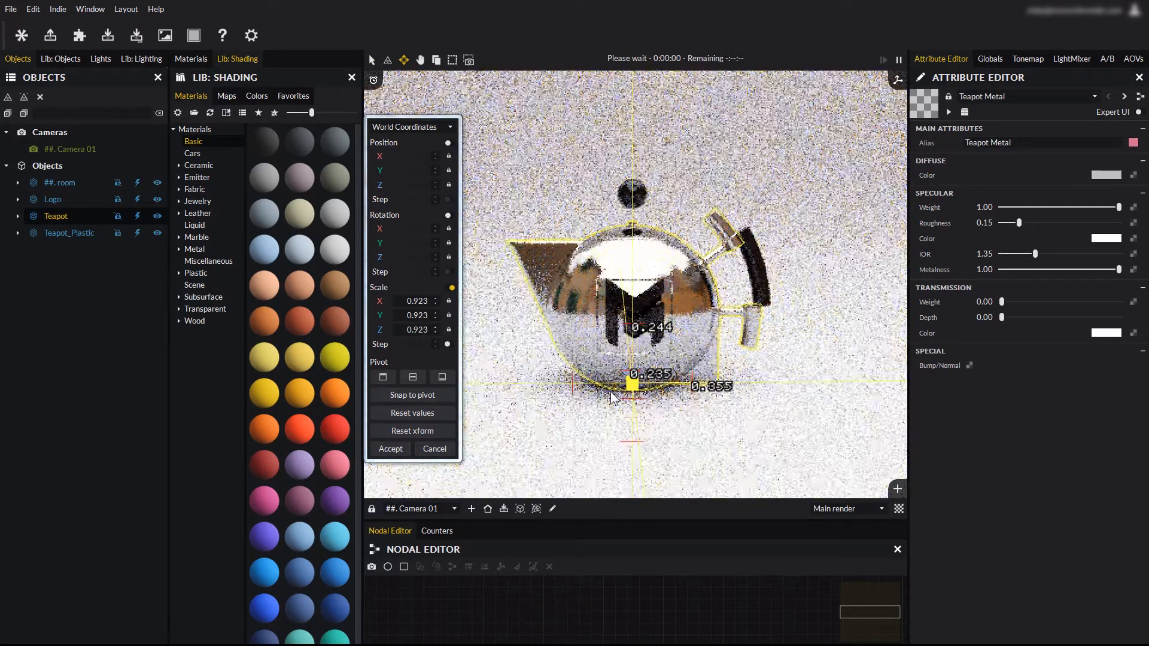
{"action": "left_click", "coordinate": [431, 450]}
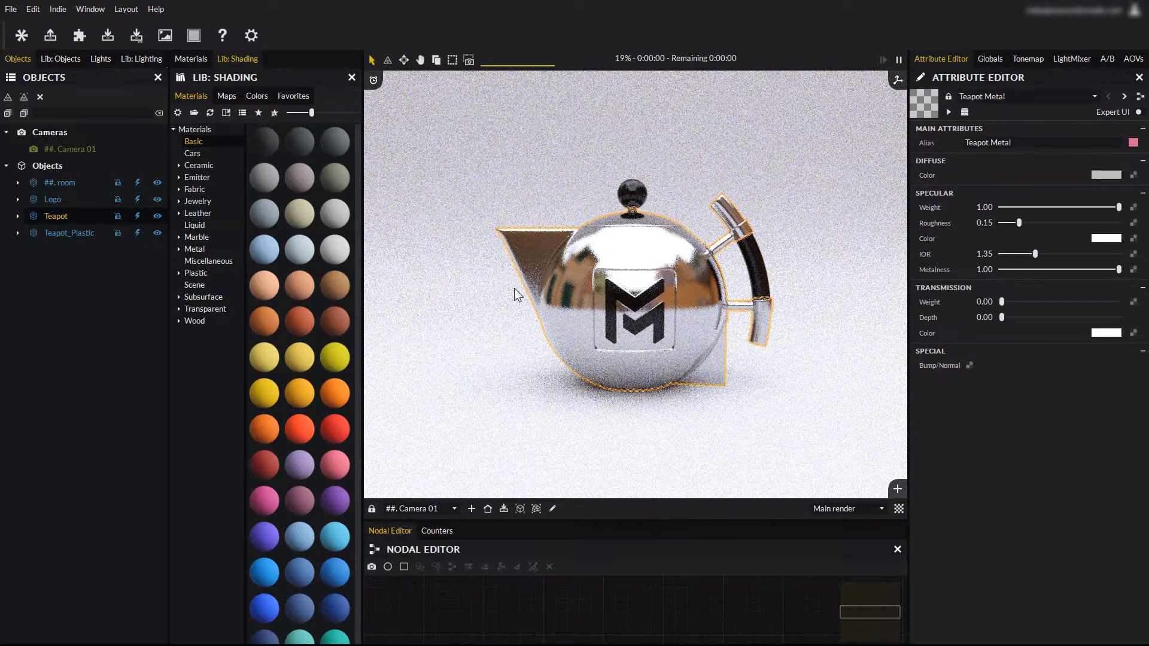
Try moving the teapot freely to about X -0.023 and Z 0.031 with only the position gizmo enabled
{"action": "left_click", "coordinate": [405, 60]}
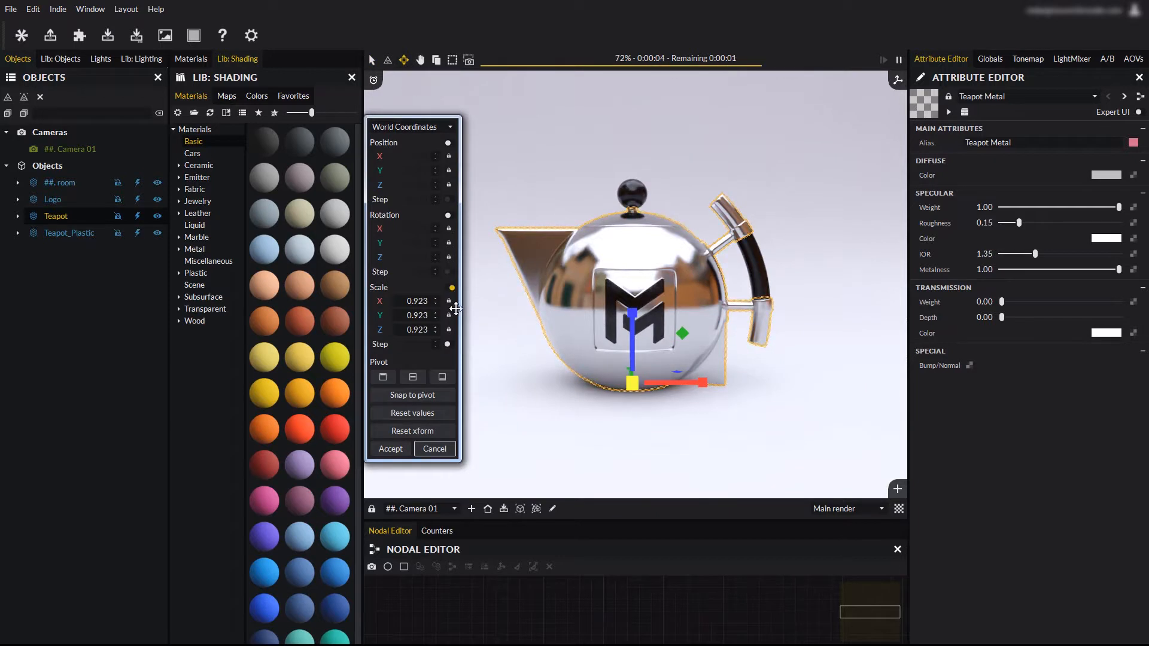
{"action": "left_click", "coordinate": [448, 143]}
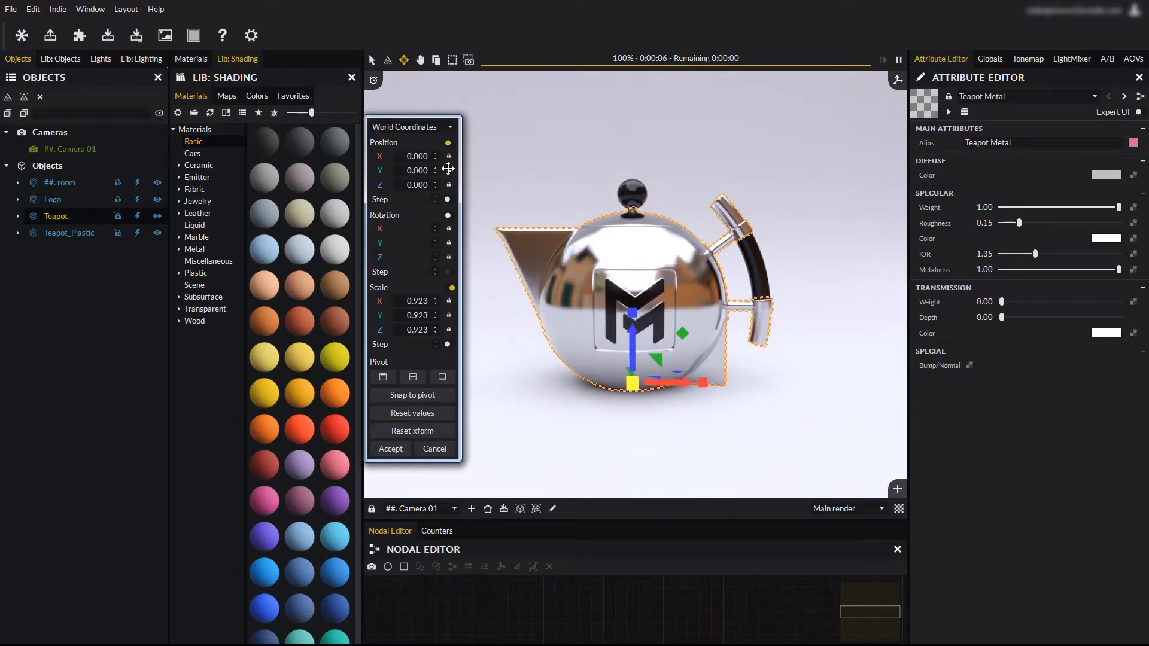
{"action": "left_click", "coordinate": [452, 287]}
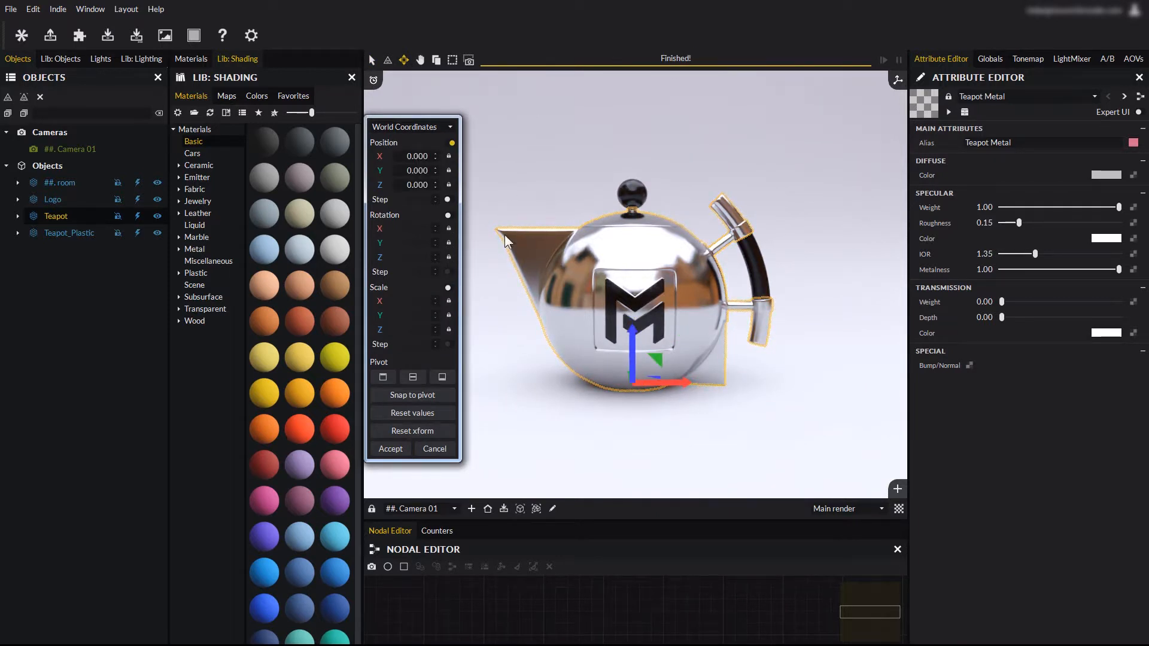
{"action": "left_click_drag", "start_coordinate": [661, 383], "coordinate": [616, 379]}
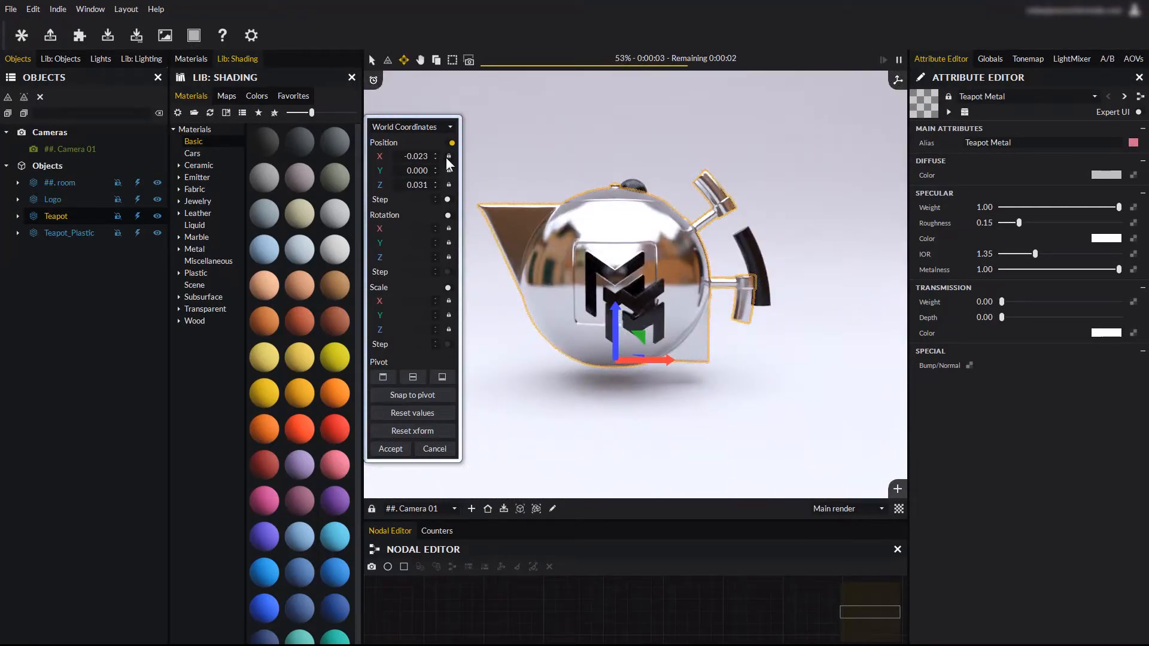
Lock the movement to the X axis and try sliding the teapot to about X 0.053
{"action": "left_click", "coordinate": [447, 156]}
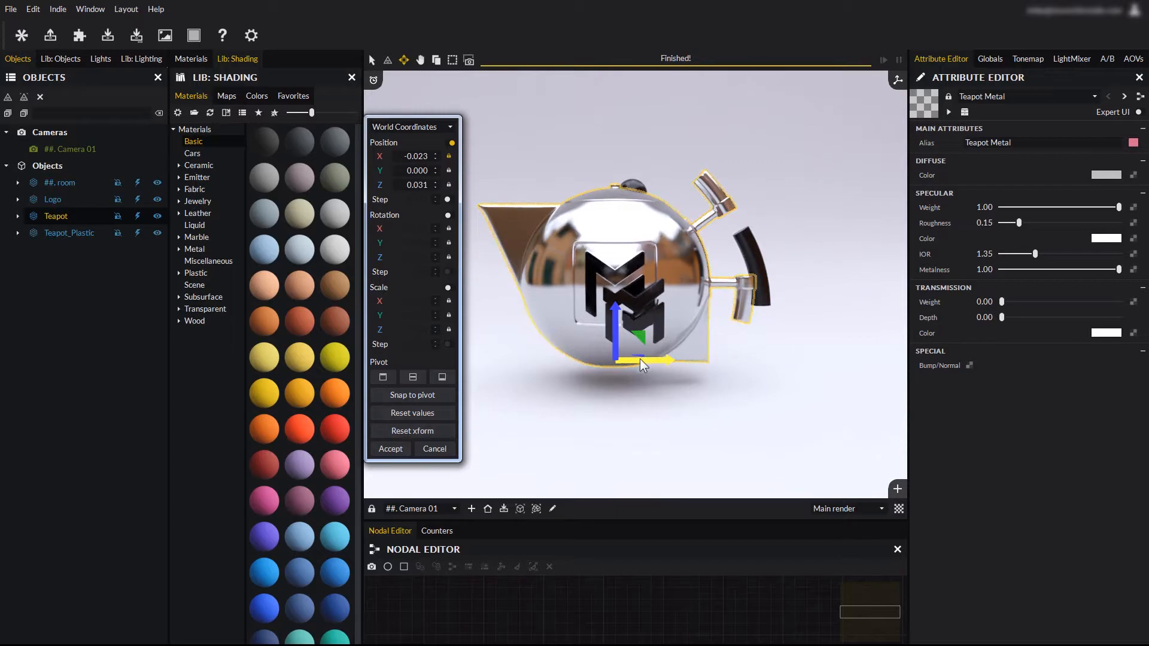
{"action": "left_click_drag", "start_coordinate": [579, 460], "coordinate": [656, 461]}
{"action": "left_click_drag", "start_coordinate": [603, 459], "coordinate": [622, 449]}
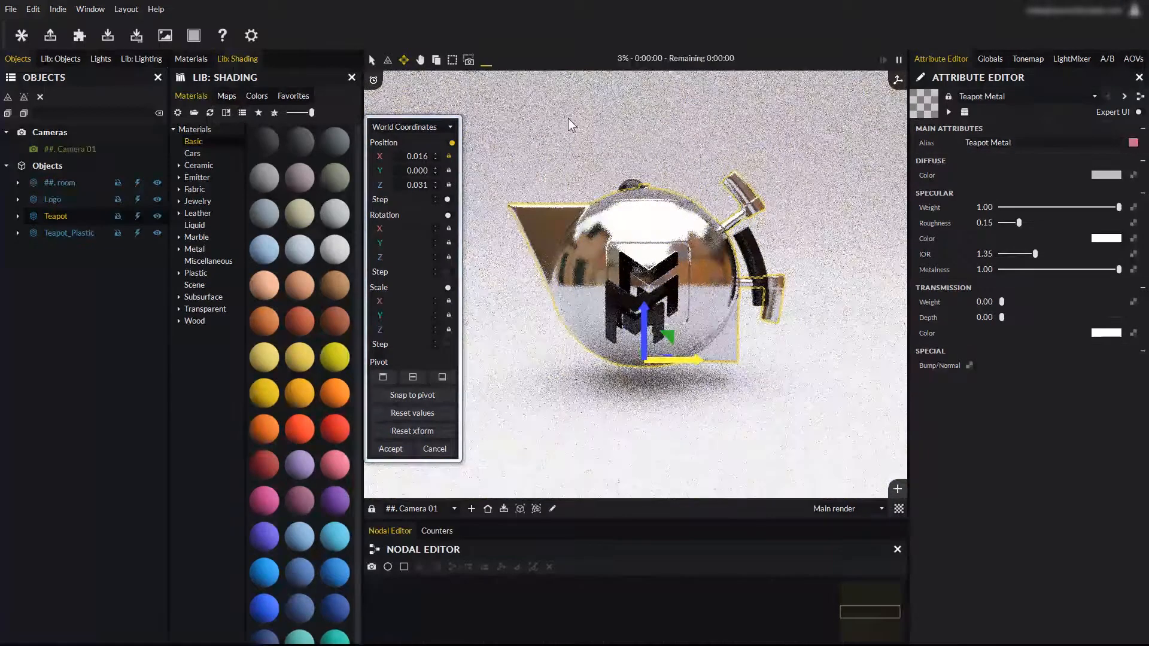
{"action": "left_click_drag", "start_coordinate": [568, 117], "coordinate": [588, 147]}
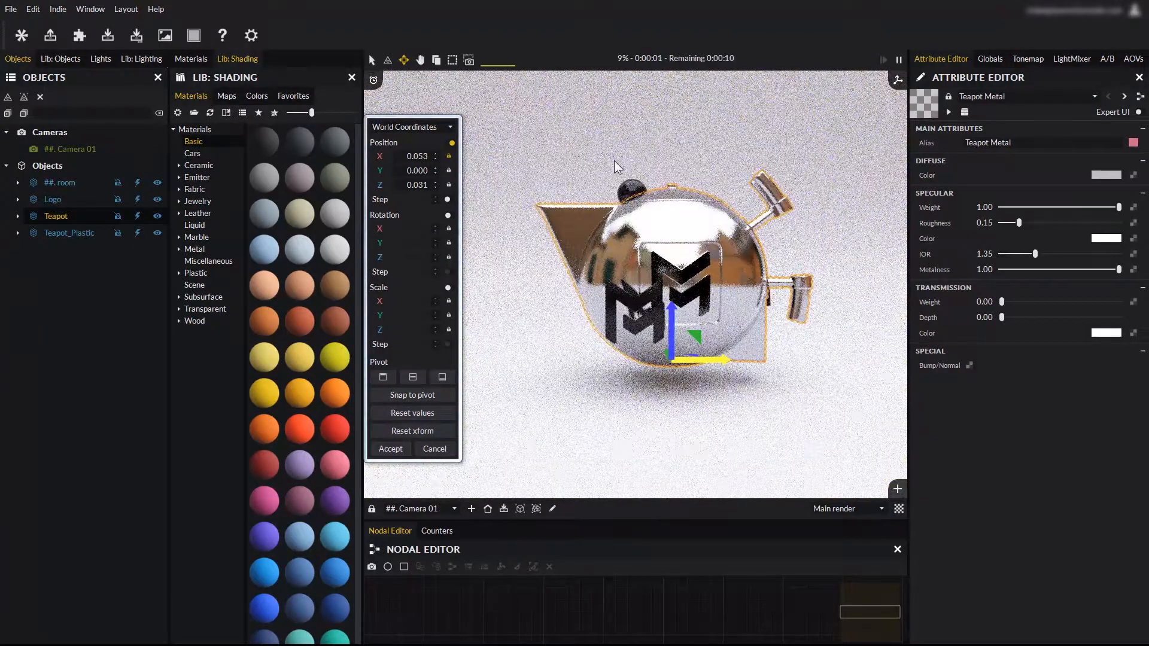
Lock the Z axis as well and try moving the teapot in the XZ plane to about X 0.005, Z 0.036
{"action": "left_click", "coordinate": [448, 185]}
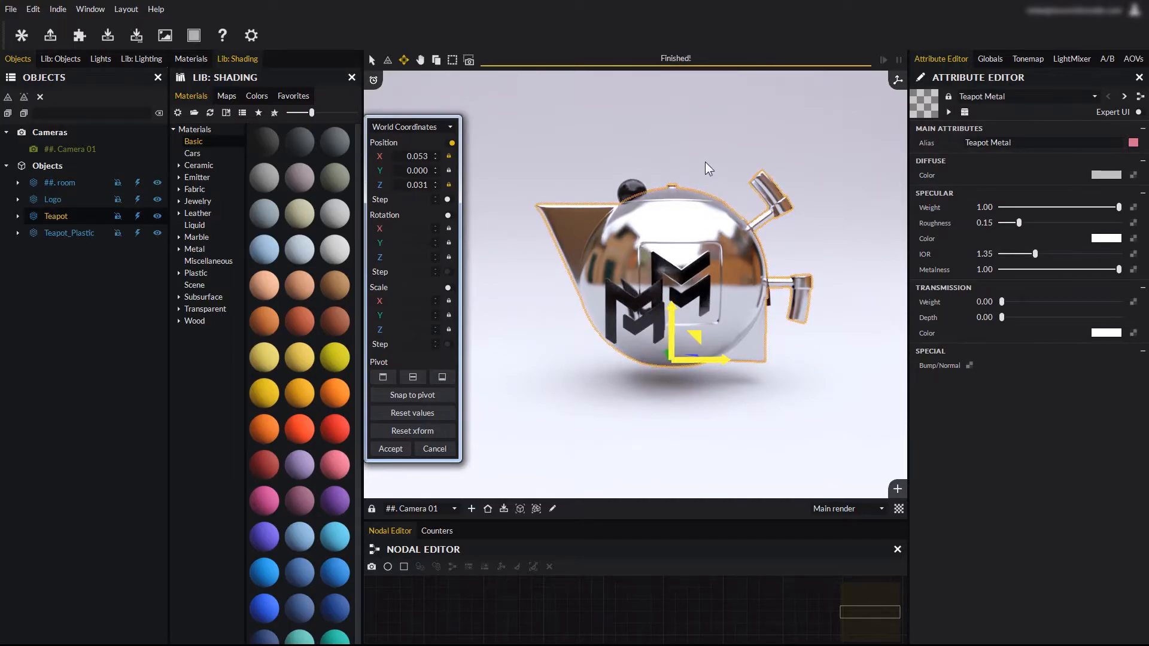
{"action": "left_click_drag", "start_coordinate": [704, 160], "coordinate": [648, 188]}
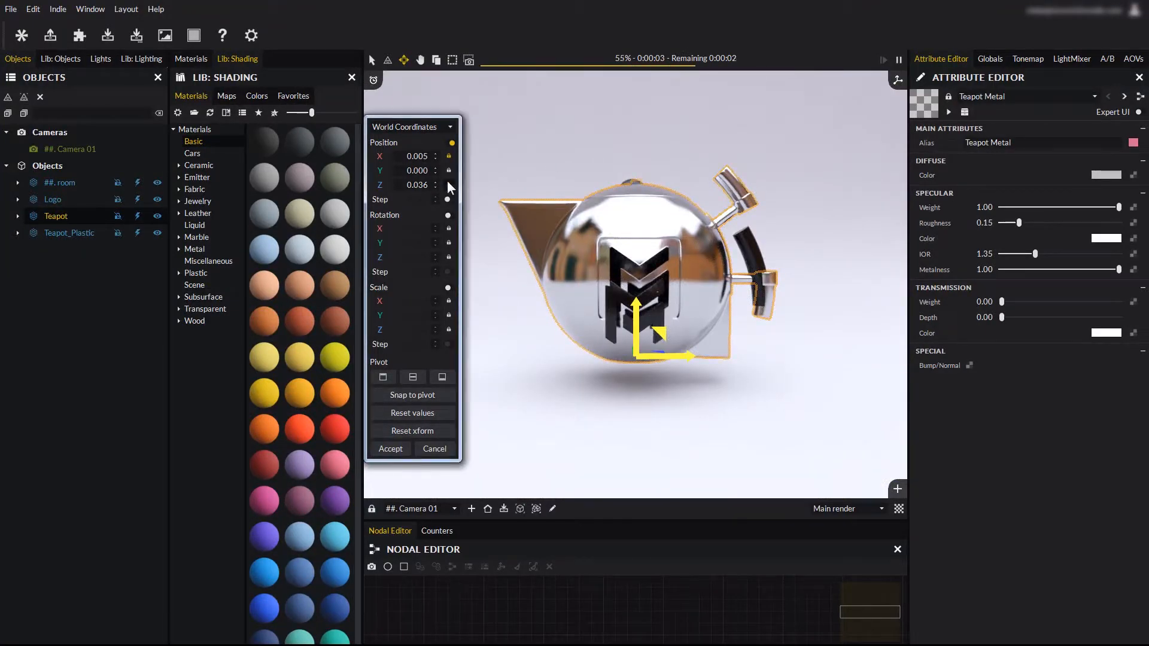
Switch to the rotation-only gizmo locked to Y and try rotating the teapot to about -10 degrees
{"action": "left_click", "coordinate": [449, 216]}
{"action": "left_click", "coordinate": [451, 143]}
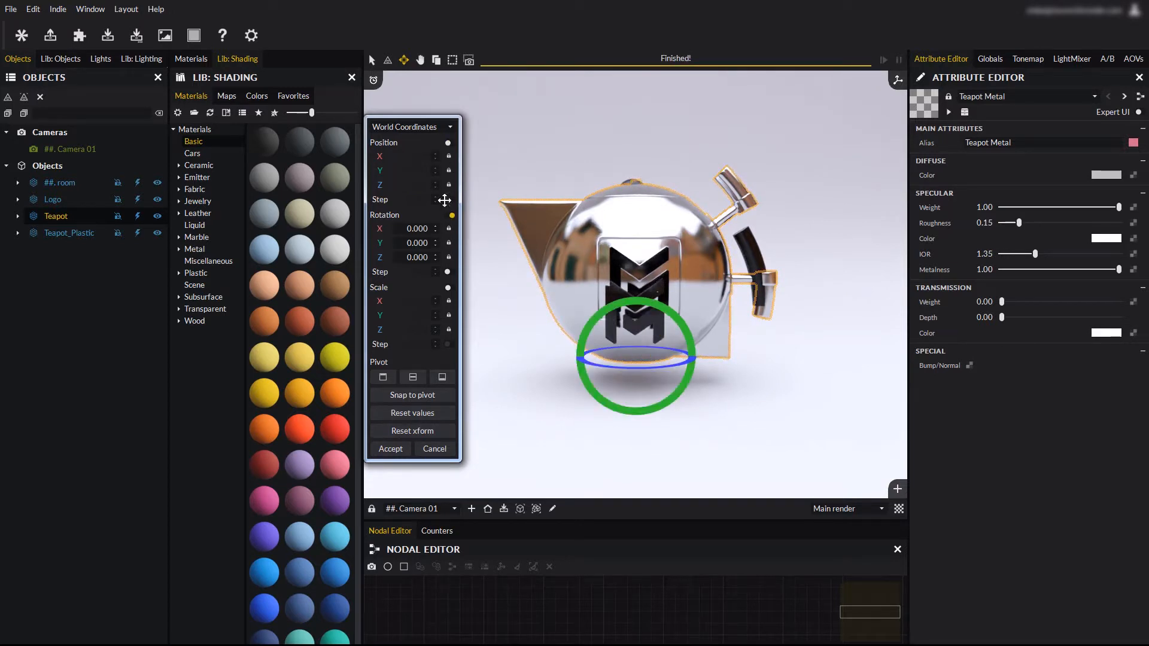
{"action": "left_click", "coordinate": [448, 243]}
{"action": "left_click_drag", "start_coordinate": [630, 303], "coordinate": [688, 347]}
{"action": "left_click_drag", "start_coordinate": [586, 299], "coordinate": [717, 175]}
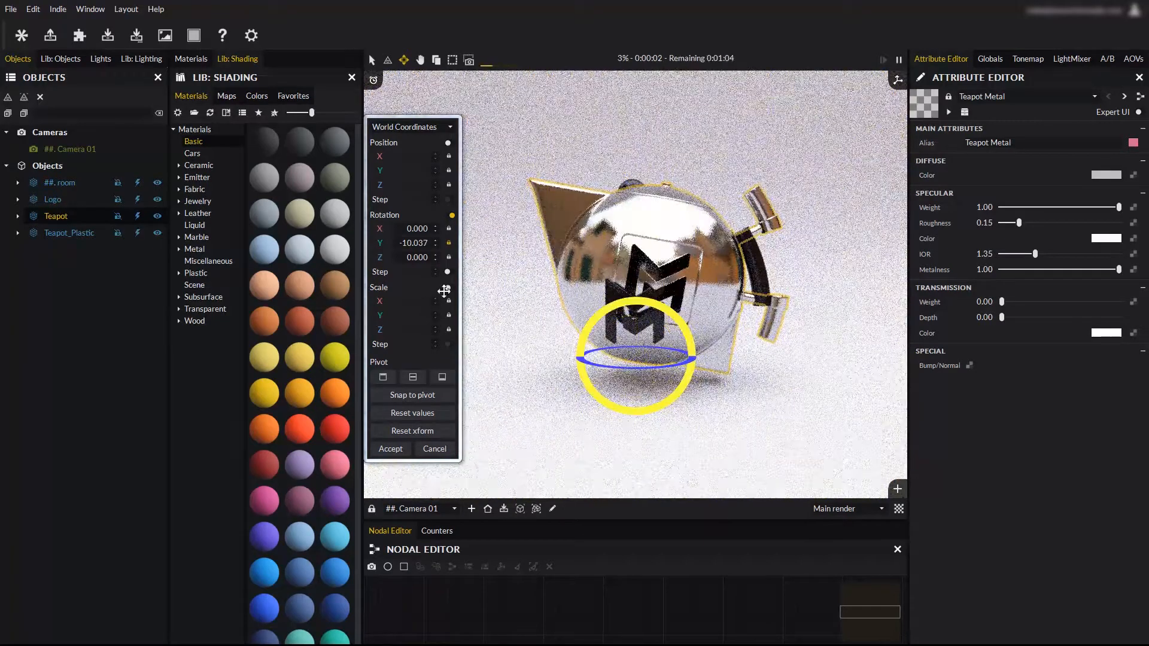
Enable the 5-degree rotation step, try rotating the teapot back to about Y 0, and discard the whole transform
{"action": "left_click", "coordinate": [448, 272]}
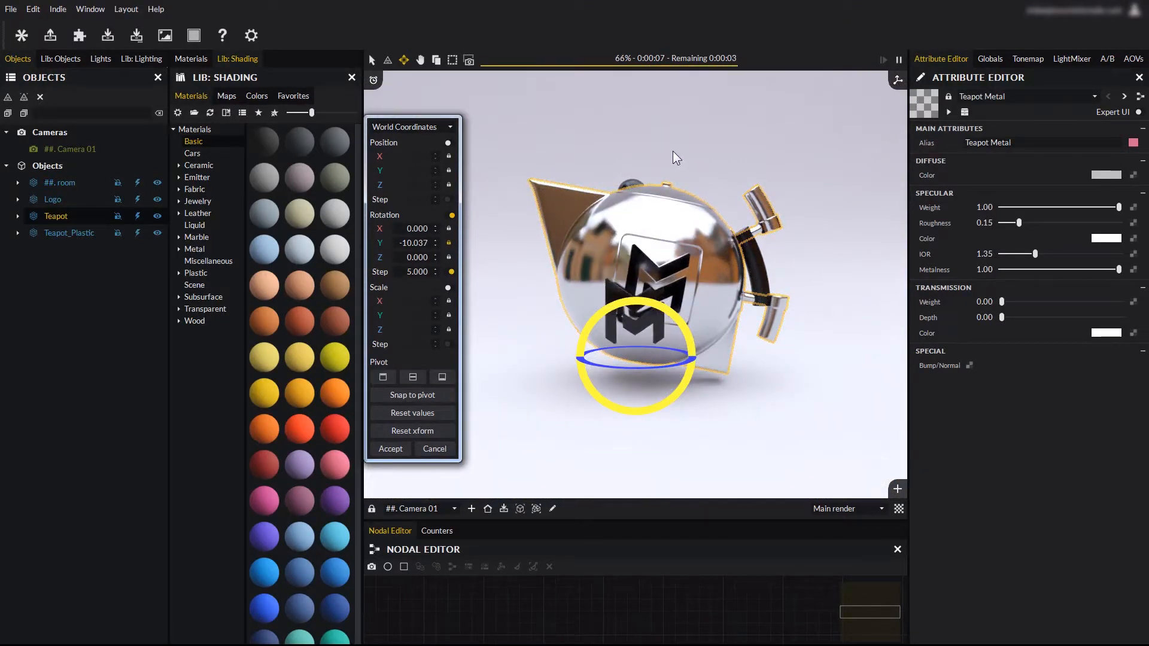
{"action": "left_click_drag", "start_coordinate": [655, 140], "coordinate": [621, 168]}
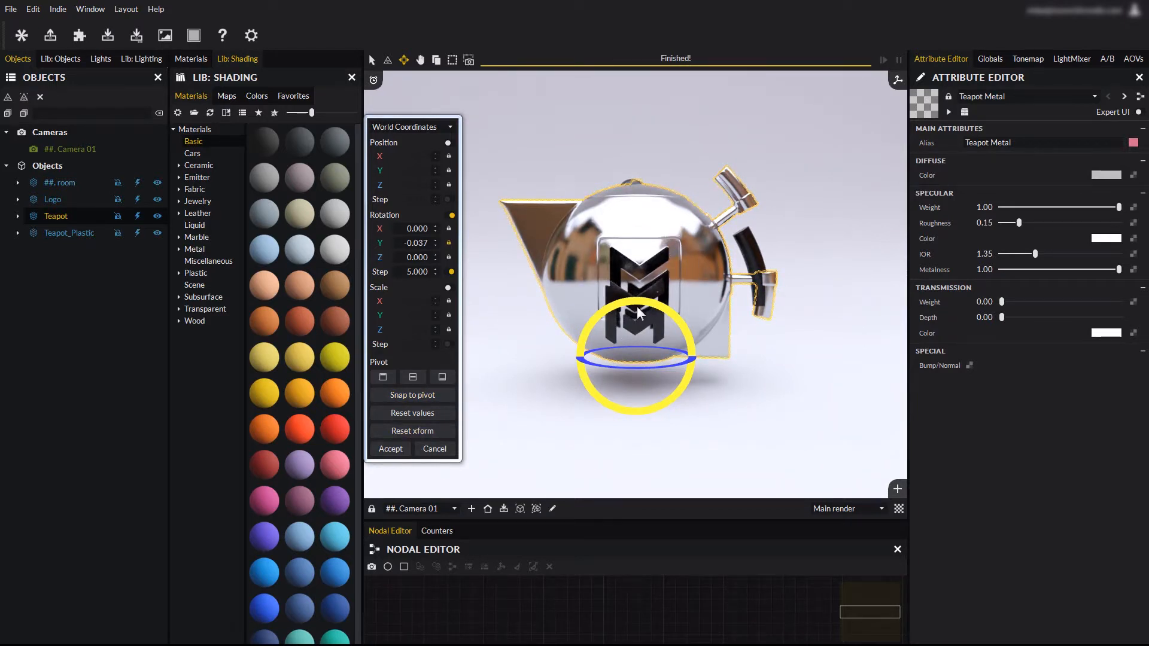
{"action": "left_click", "coordinate": [436, 448]}
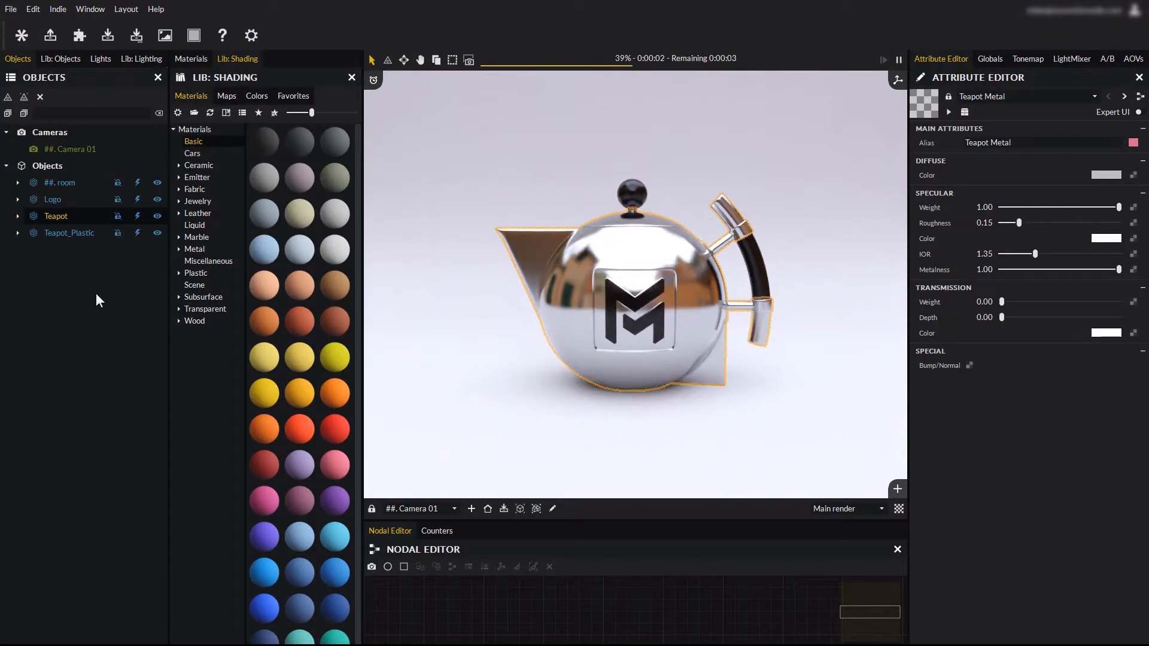
Add Logo and Teapot_Plastic to the Teapot selection and group the three objects
{"action": "left_click", "coordinate": [52, 200]}
{"action": "left_click", "coordinate": [66, 235]}
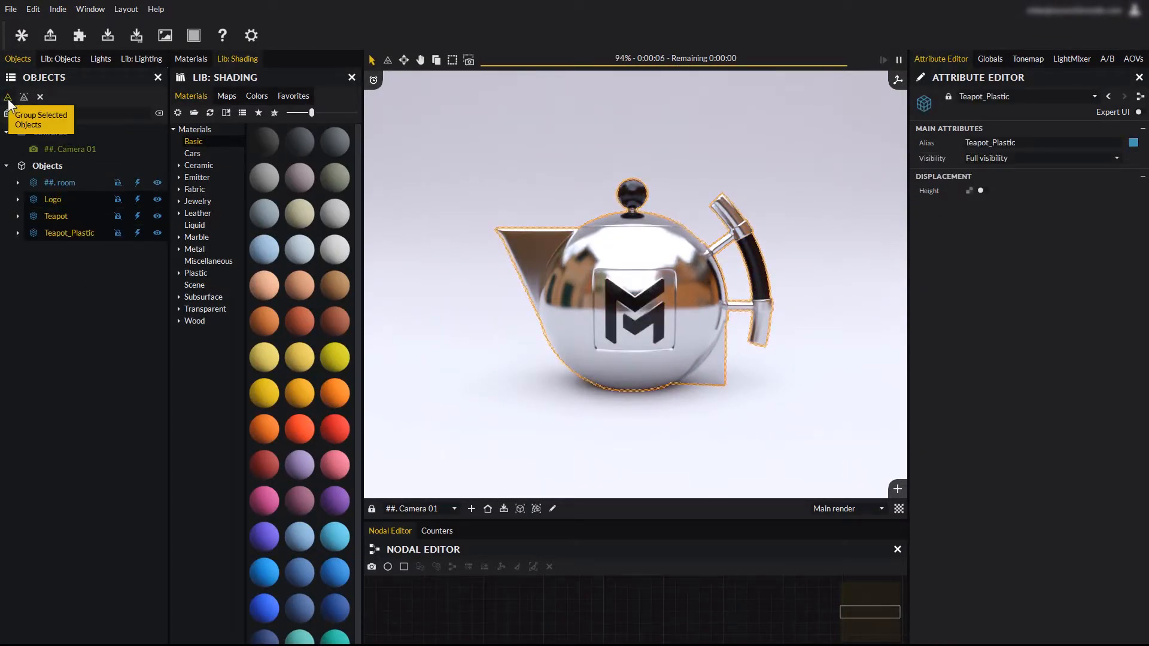
{"action": "right_click", "coordinate": [59, 223]}
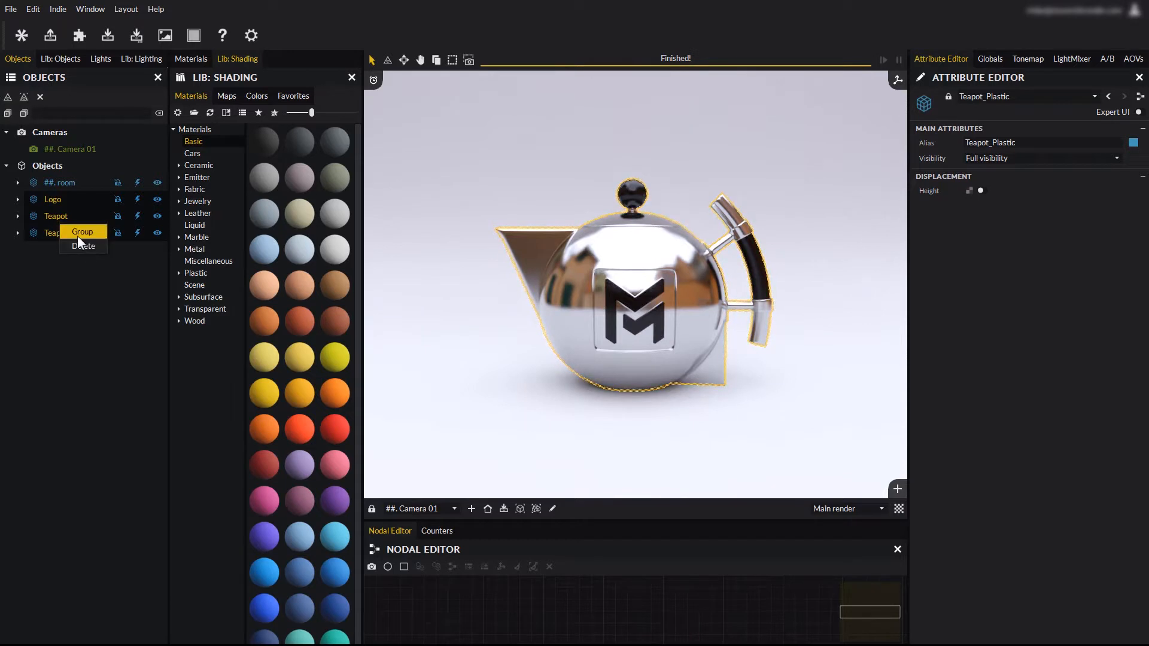
{"action": "left_click", "coordinate": [82, 231]}
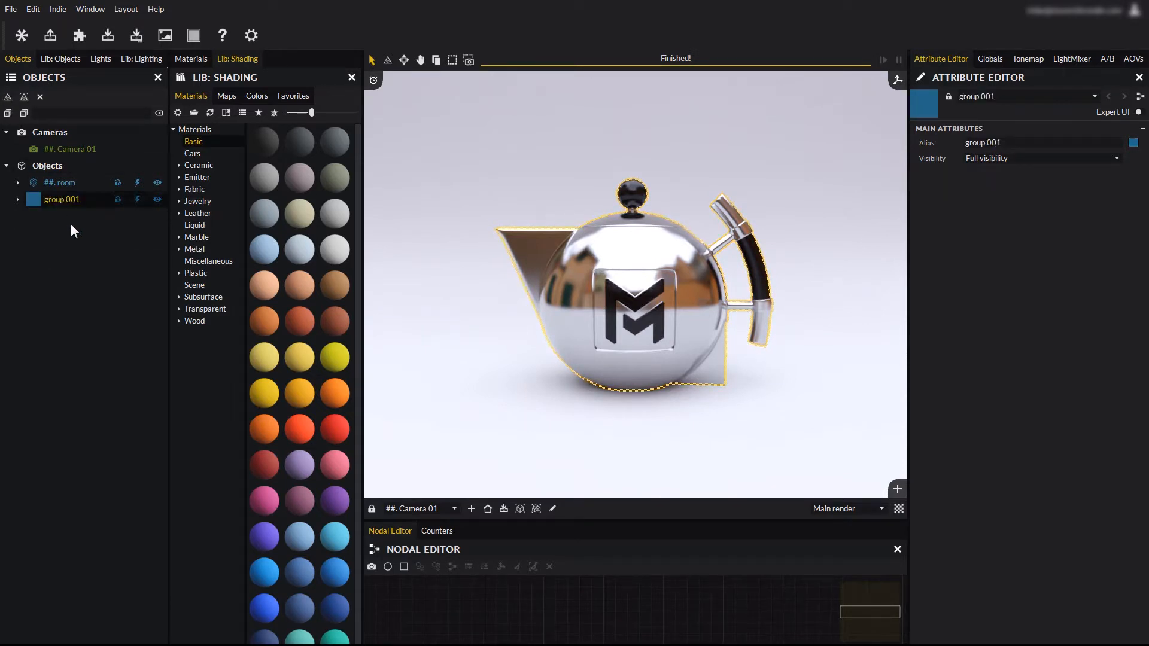
Rename the new group as Teapot
{"action": "left_click", "coordinate": [60, 199]}
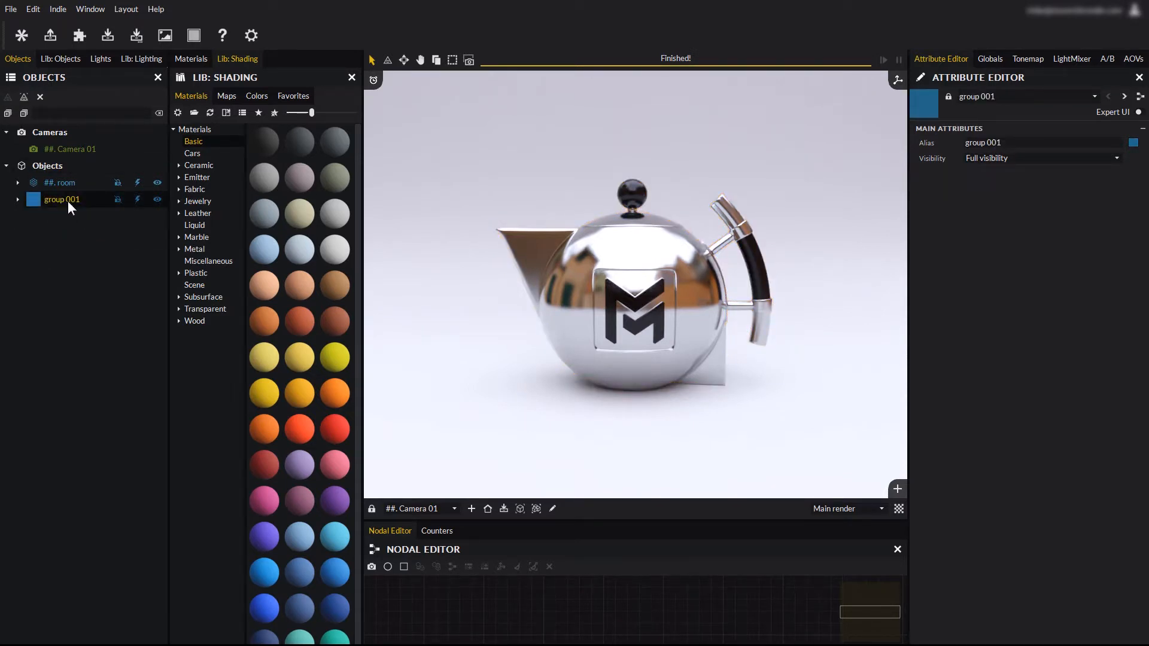
{"action": "left_click", "coordinate": [1011, 142]}
{"action": "type", "text": "Teapot"}
{"action": "key", "text": "Return"}
Select the whole Teapot group and move it, first locked to X and then freely, to about X 0.014, Z 0.063
{"action": "left_click", "coordinate": [623, 250]}
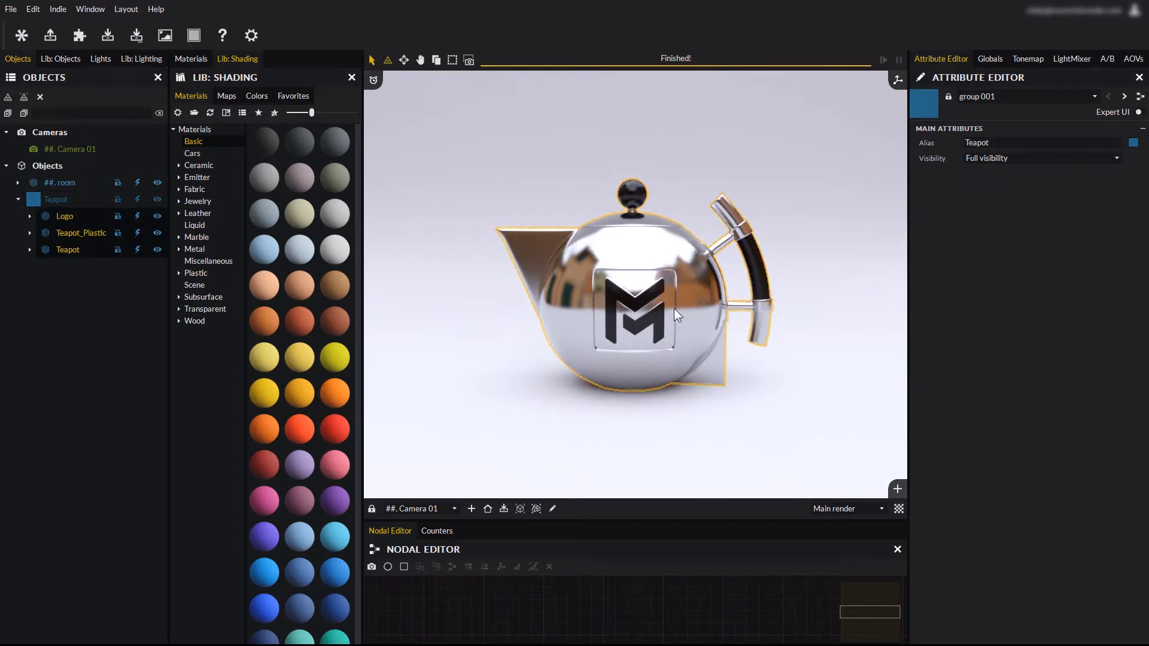
{"action": "key", "text": "w"}
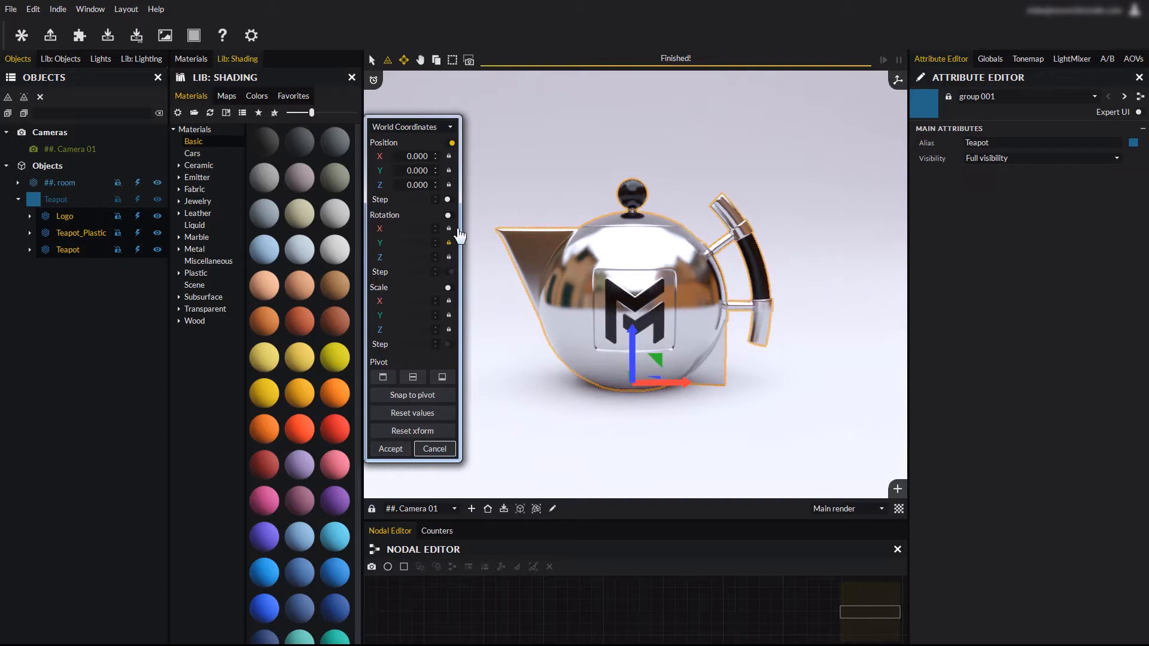
{"action": "left_click", "coordinate": [449, 156]}
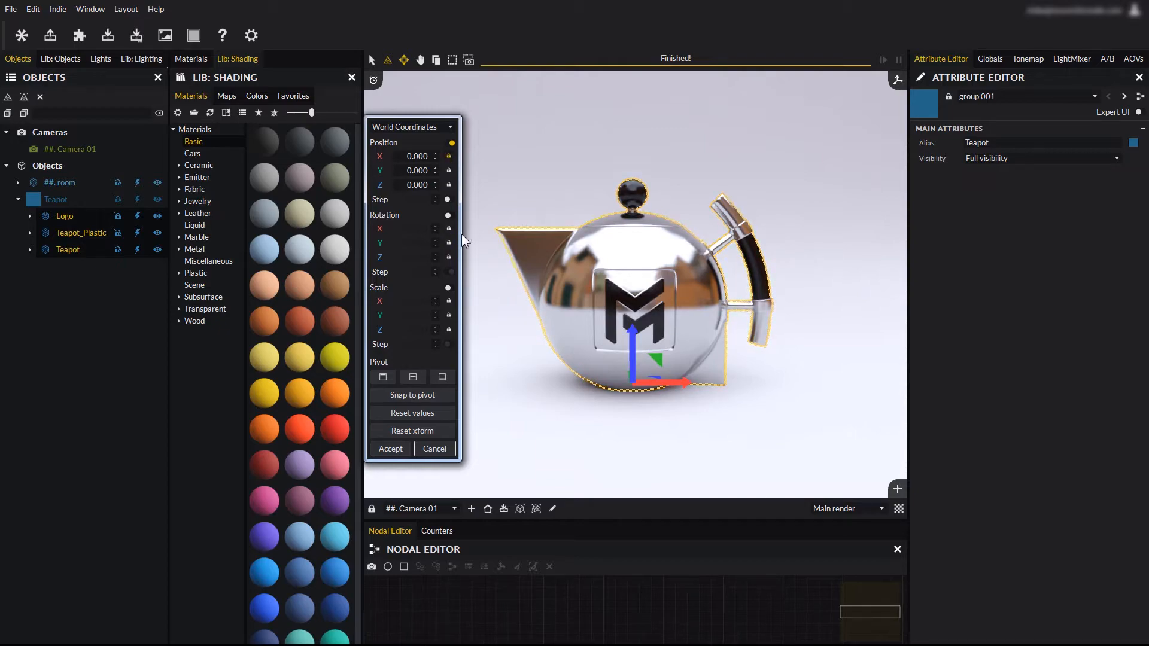
{"action": "left_click_drag", "start_coordinate": [686, 420], "coordinate": [658, 396]}
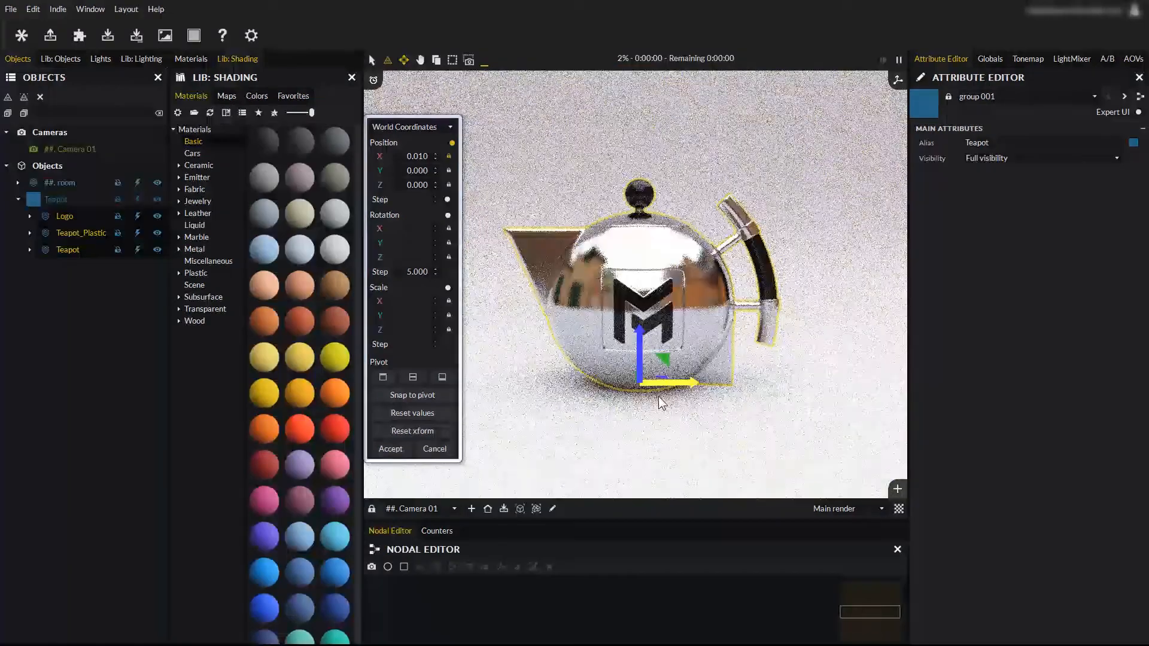
{"action": "left_click", "coordinate": [449, 156]}
{"action": "left_click_drag", "start_coordinate": [637, 353], "coordinate": [672, 318]}
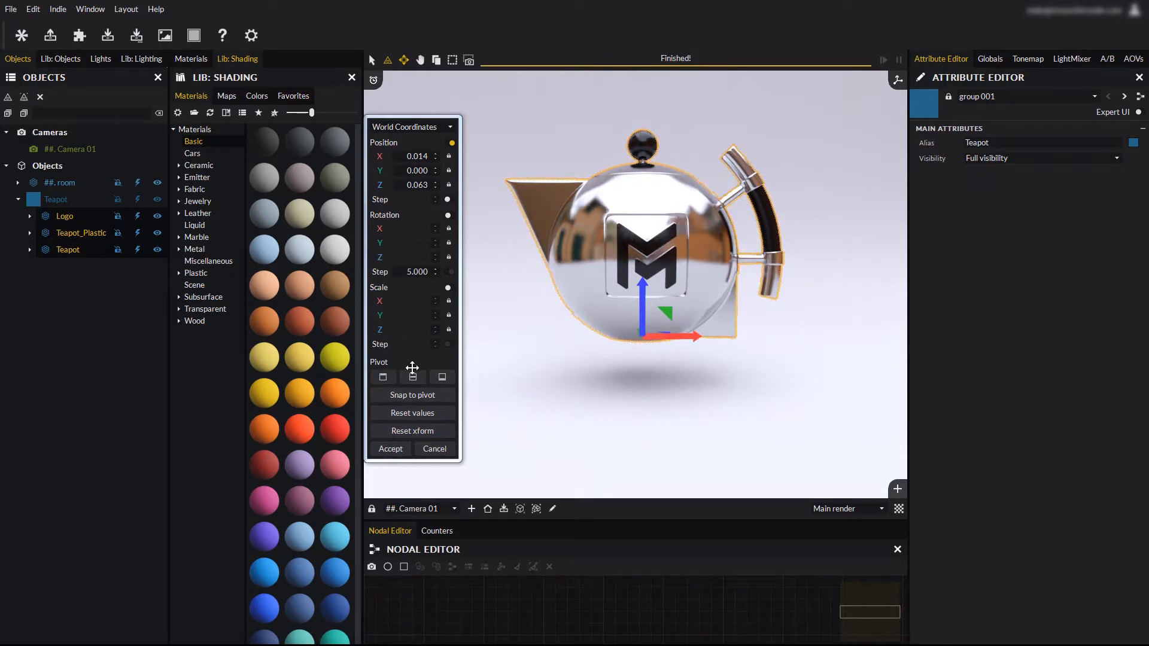
Place the Teapot group's pivot at its top, then at its centre, and finally at its base
{"action": "left_click", "coordinate": [382, 377]}
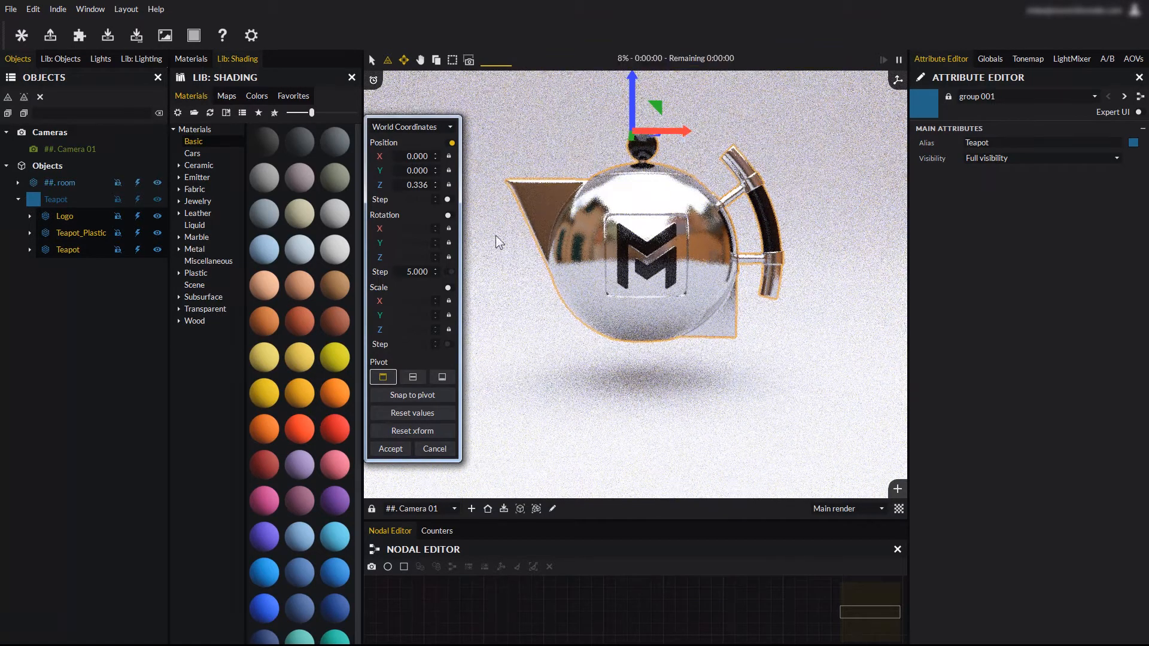
{"action": "left_click", "coordinate": [412, 377]}
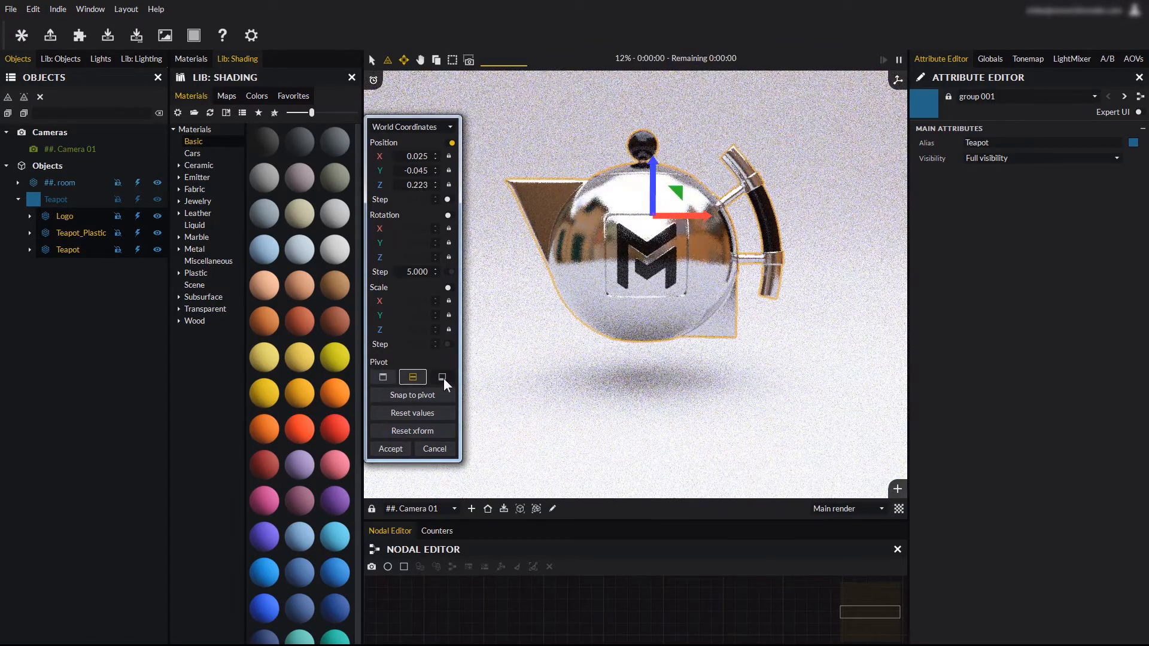
{"action": "left_click", "coordinate": [442, 377]}
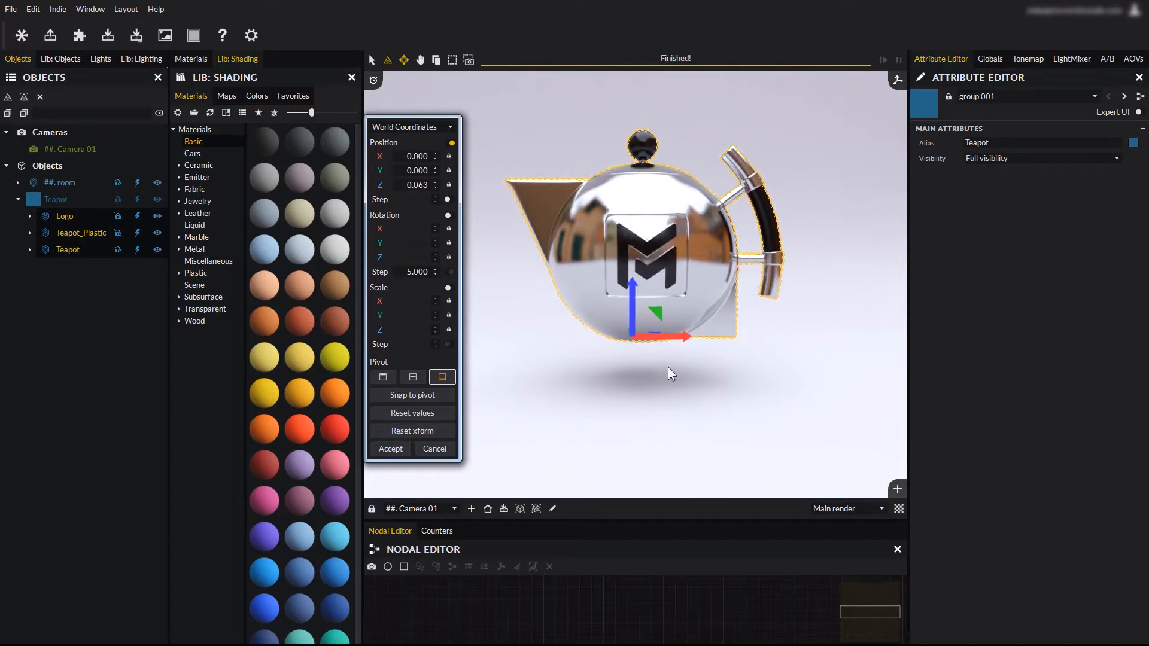
Snap the Teapot group to the pivot of the ##. room object and accept the transform
{"action": "left_click", "coordinate": [412, 396]}
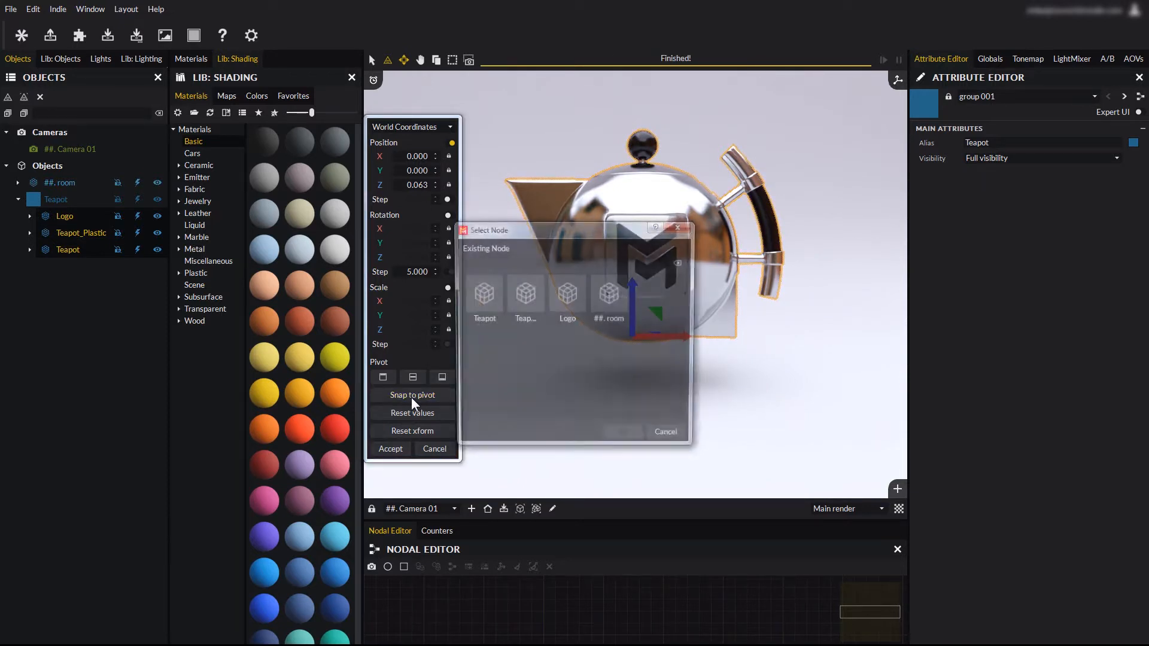
{"action": "double_click", "coordinate": [610, 294]}
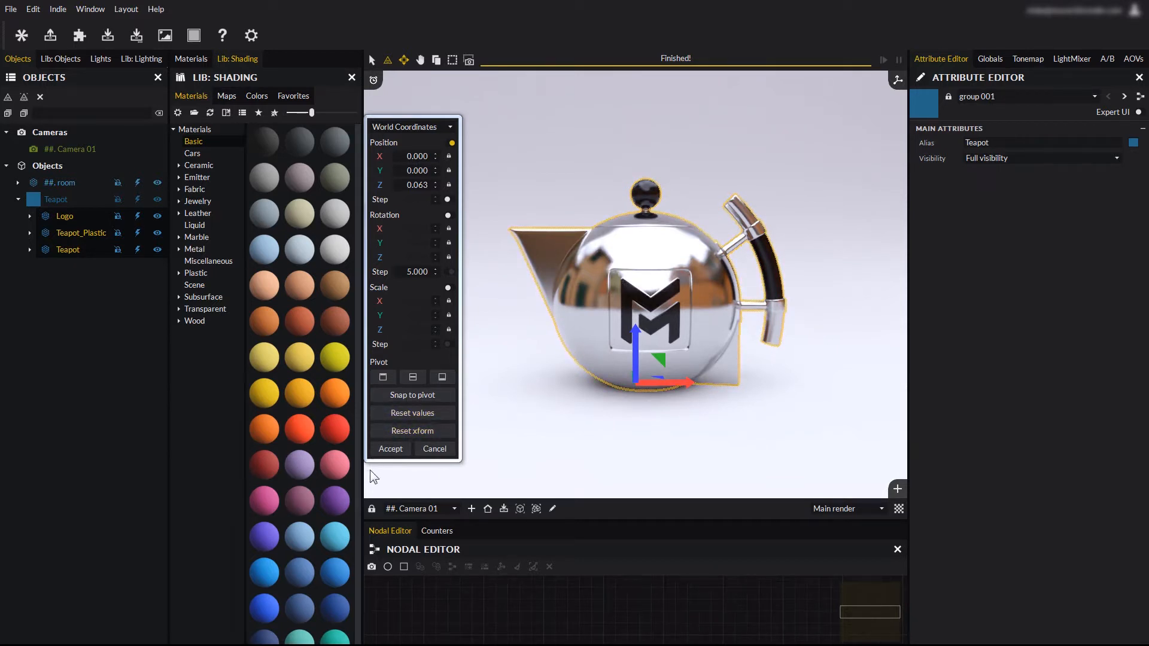
{"action": "left_click", "coordinate": [393, 449]}
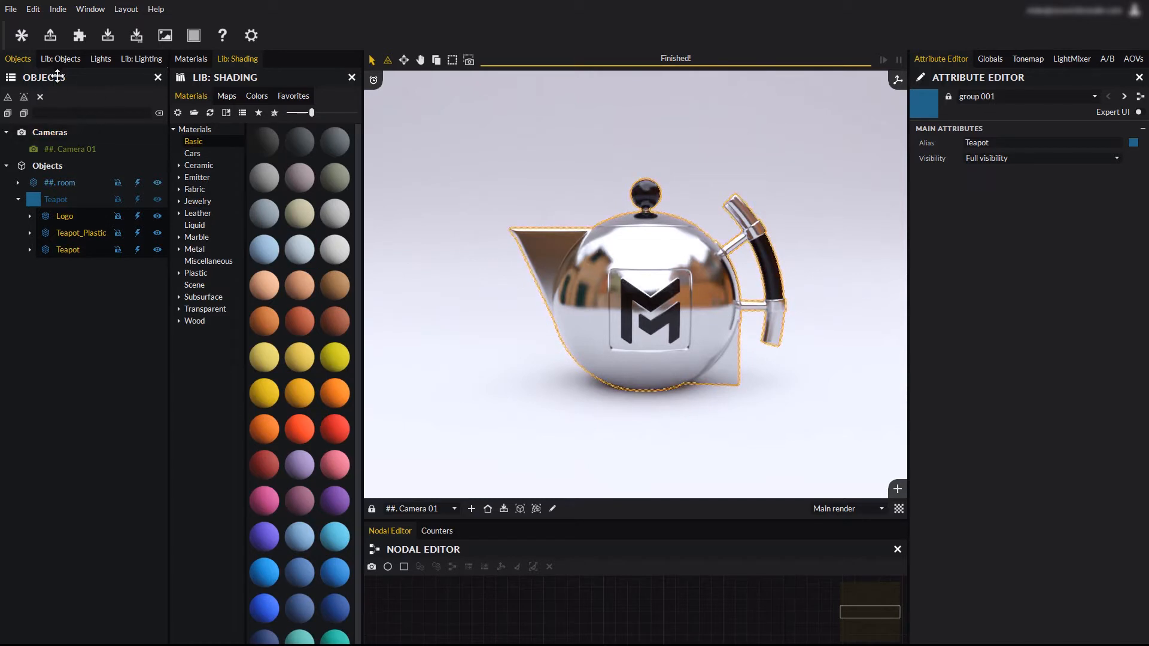
Browse the Base, Primitives and Rooms categories of the object library's Basic collection, ending on Base
{"action": "left_click", "coordinate": [59, 57]}
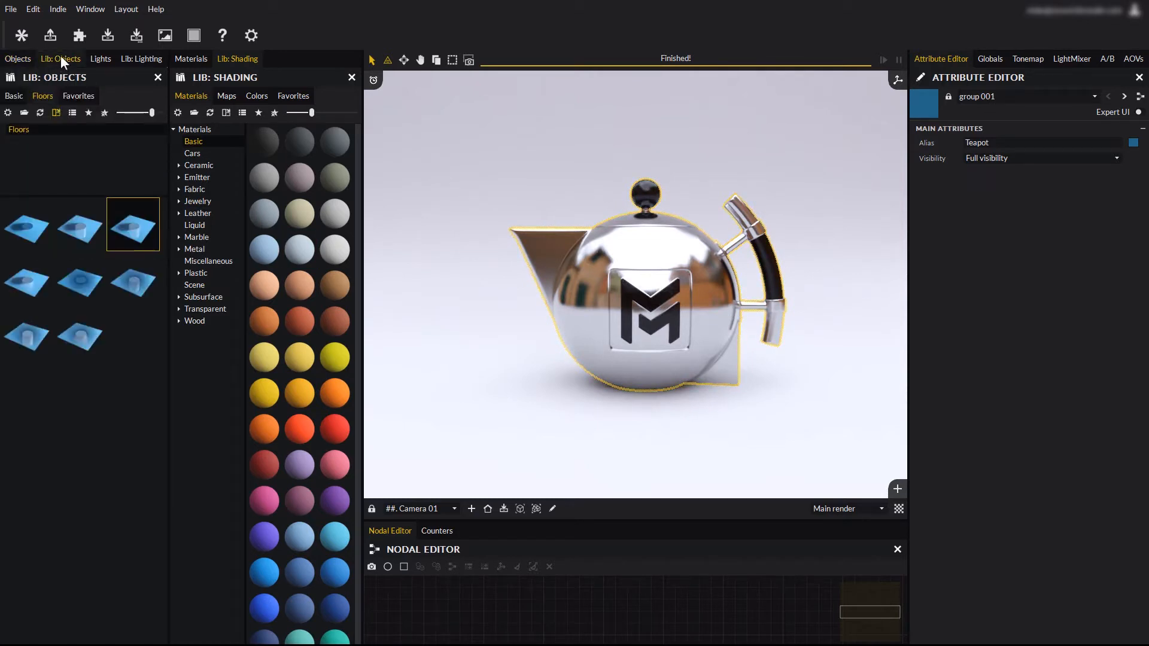
{"action": "left_click", "coordinate": [13, 96]}
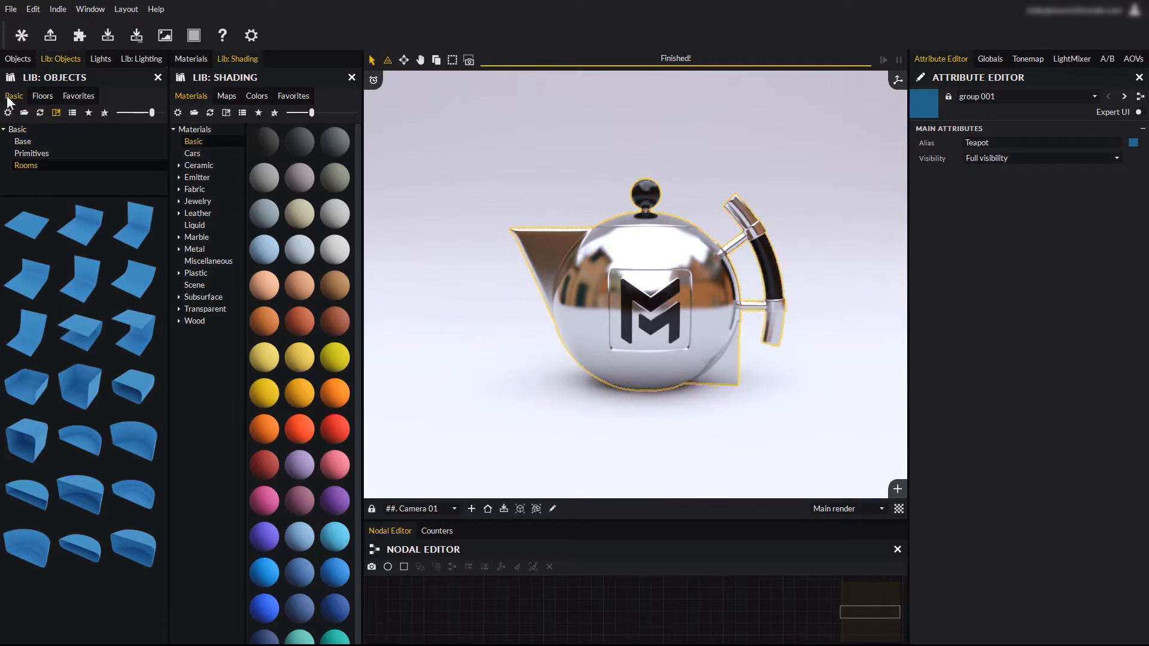
{"action": "left_click", "coordinate": [29, 141]}
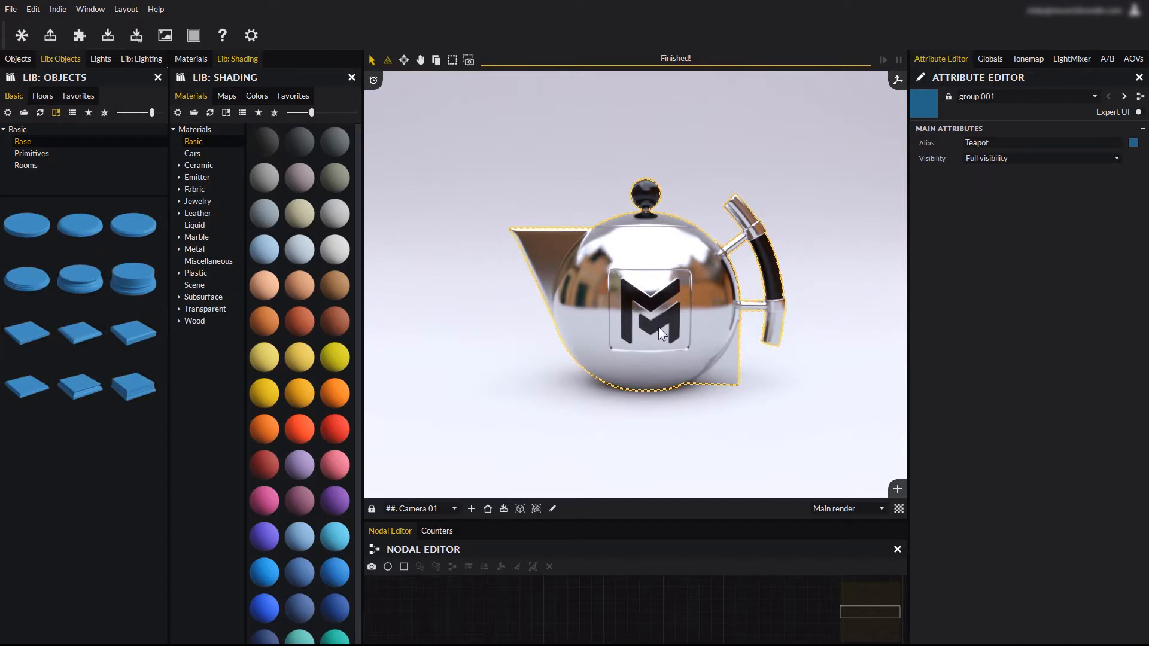
{"action": "left_click", "coordinate": [34, 153]}
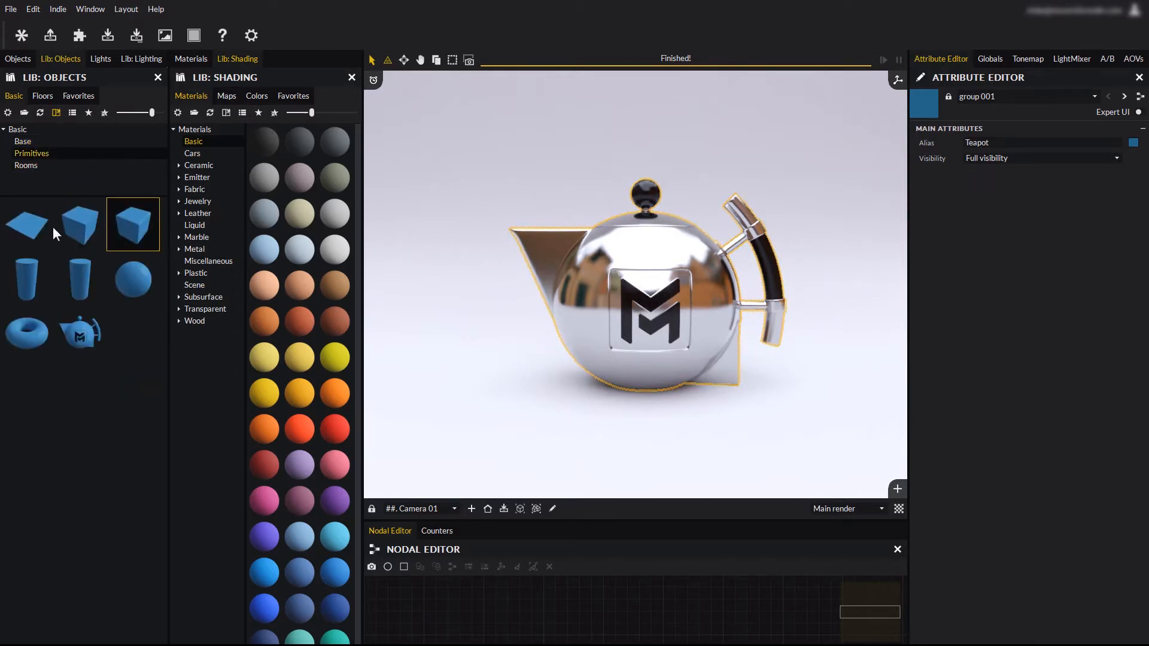
{"action": "left_click", "coordinate": [32, 166]}
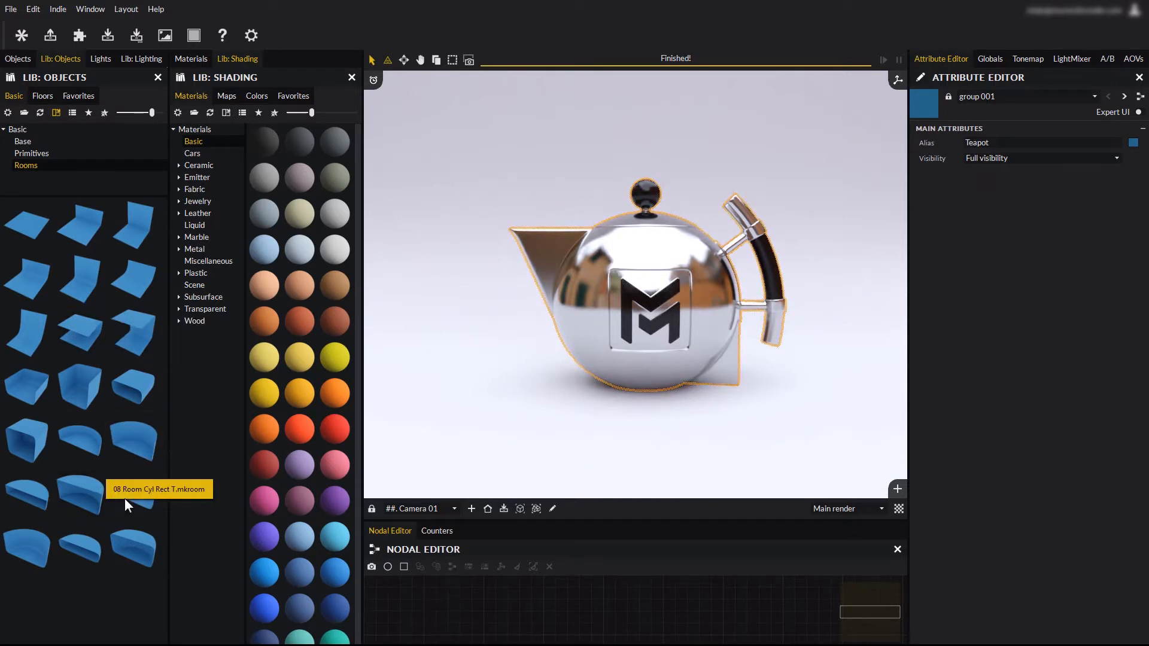
{"action": "left_click", "coordinate": [48, 142]}
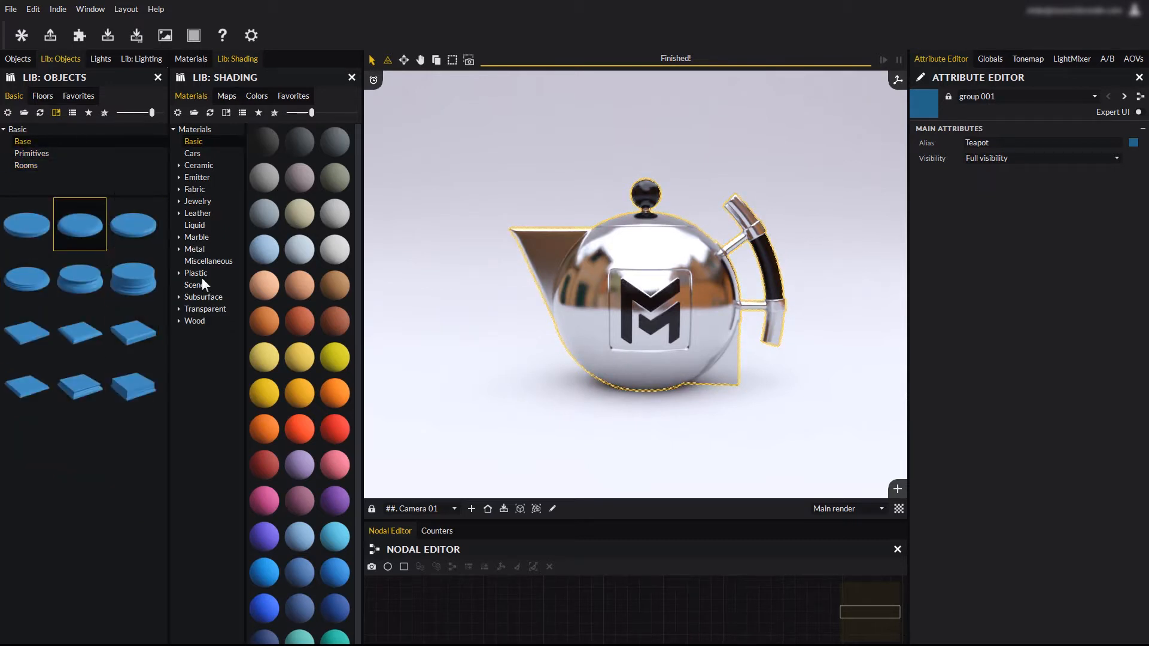
Place the first round base from the Base category under the teapot, then replace it with the two-tier round base
{"action": "left_click_drag", "start_coordinate": [30, 225], "coordinate": [623, 327]}
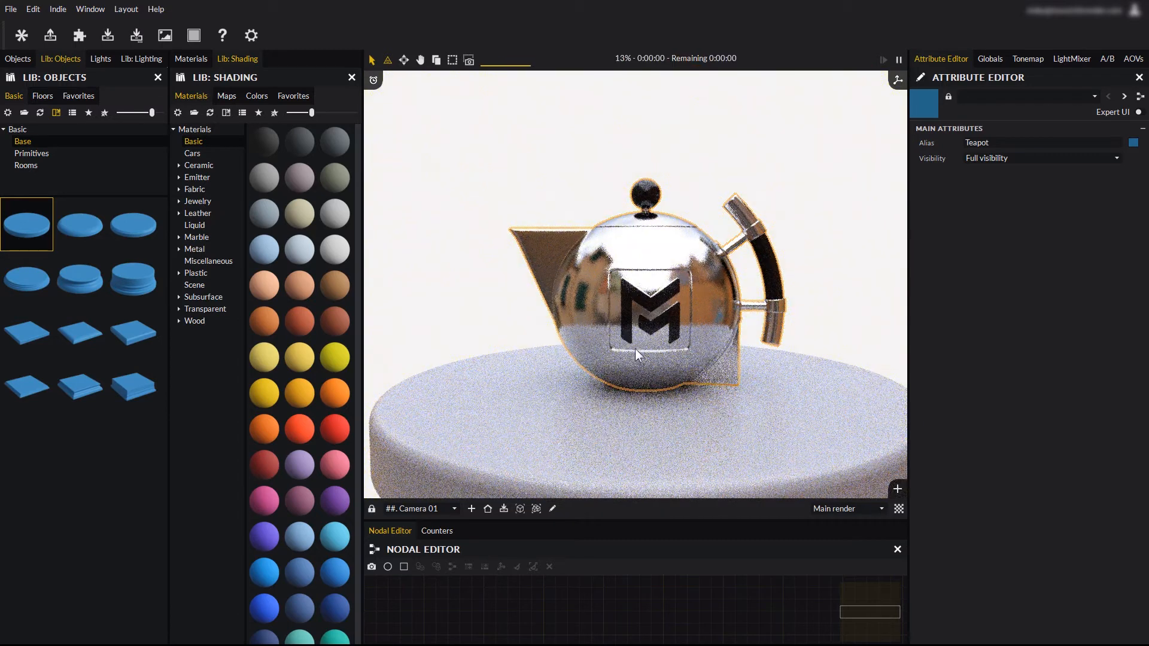
{"action": "middle_click_drag", "start_coordinate": [637, 356], "coordinate": [613, 309]}
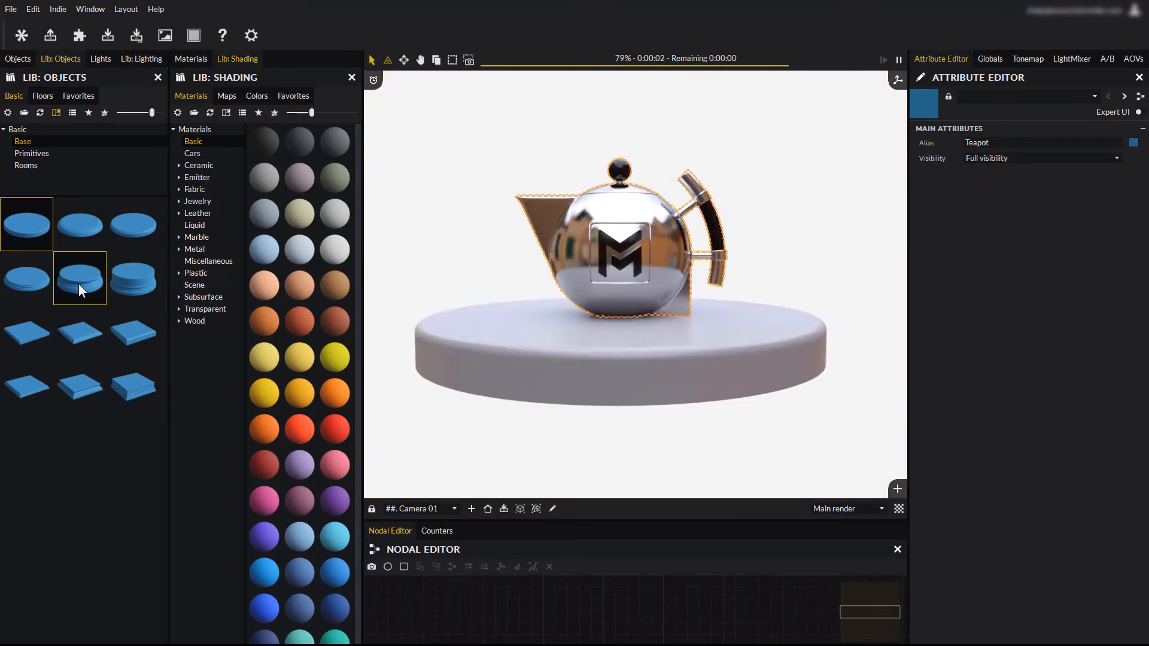
{"action": "left_click_drag", "start_coordinate": [78, 282], "coordinate": [578, 389]}
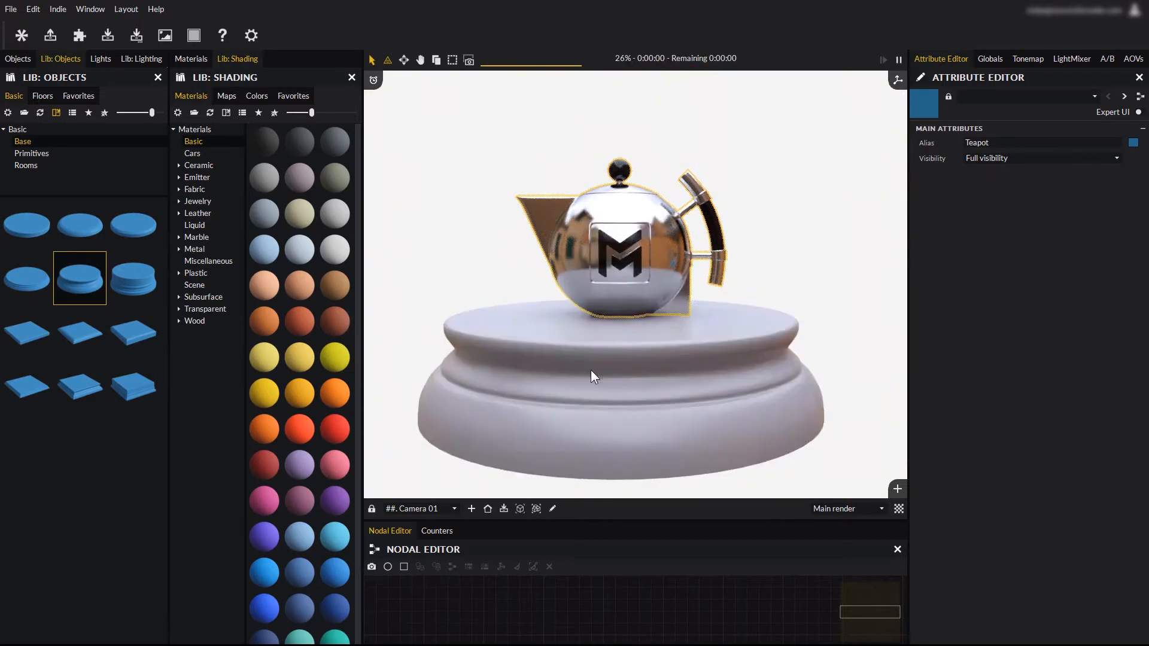
Scale the round base under the teapot uniformly to about 0.703 and accept the transform
{"action": "left_click", "coordinate": [591, 370]}
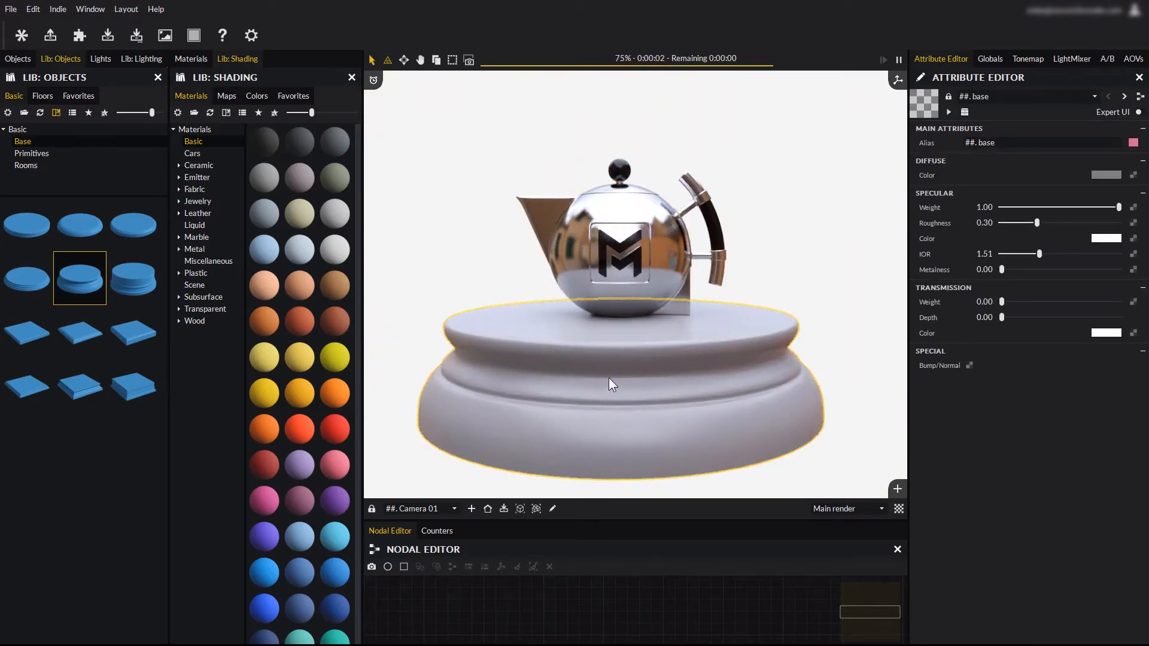
{"action": "key", "text": "w"}
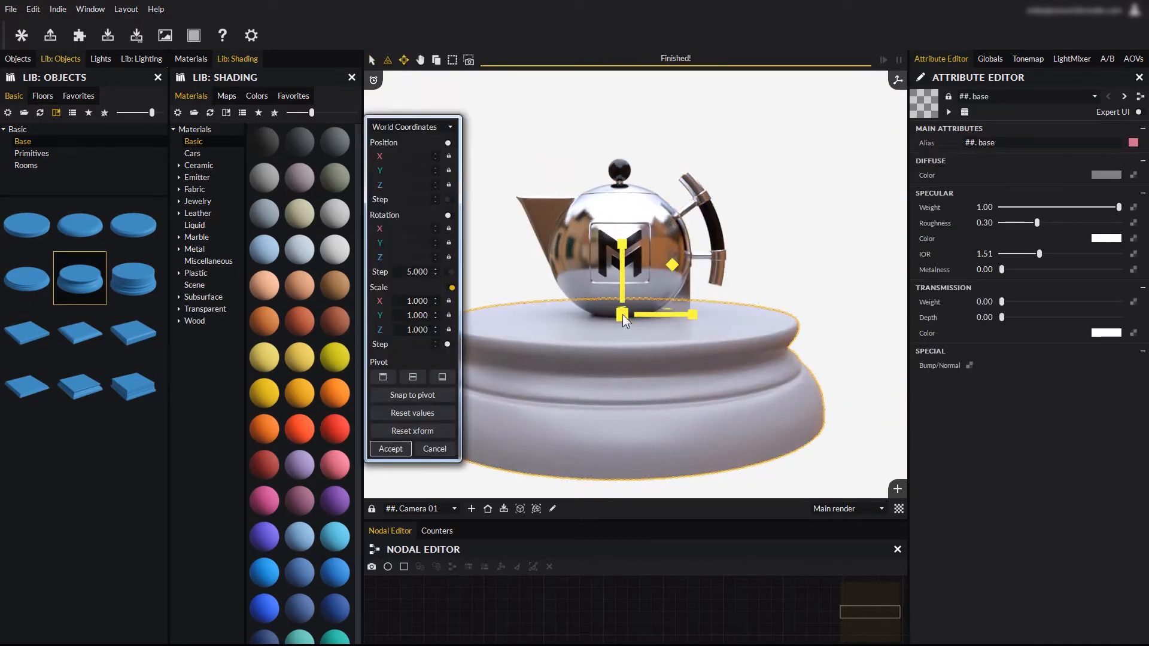
{"action": "left_click_drag", "start_coordinate": [623, 314], "coordinate": [517, 386]}
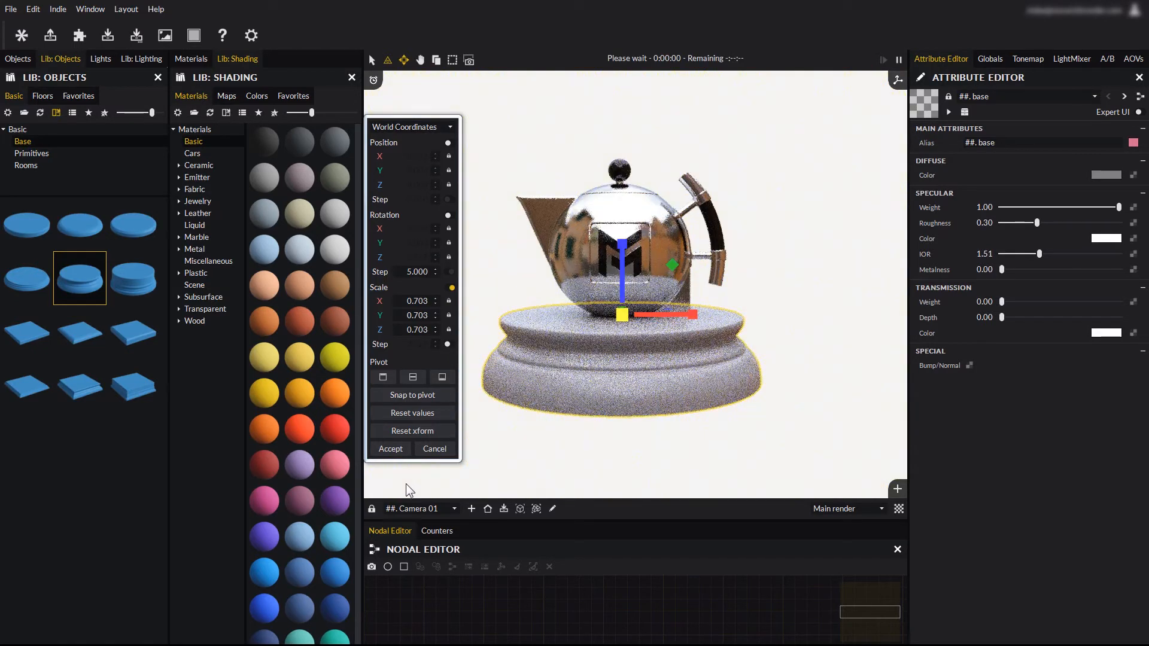
{"action": "left_click", "coordinate": [401, 448]}
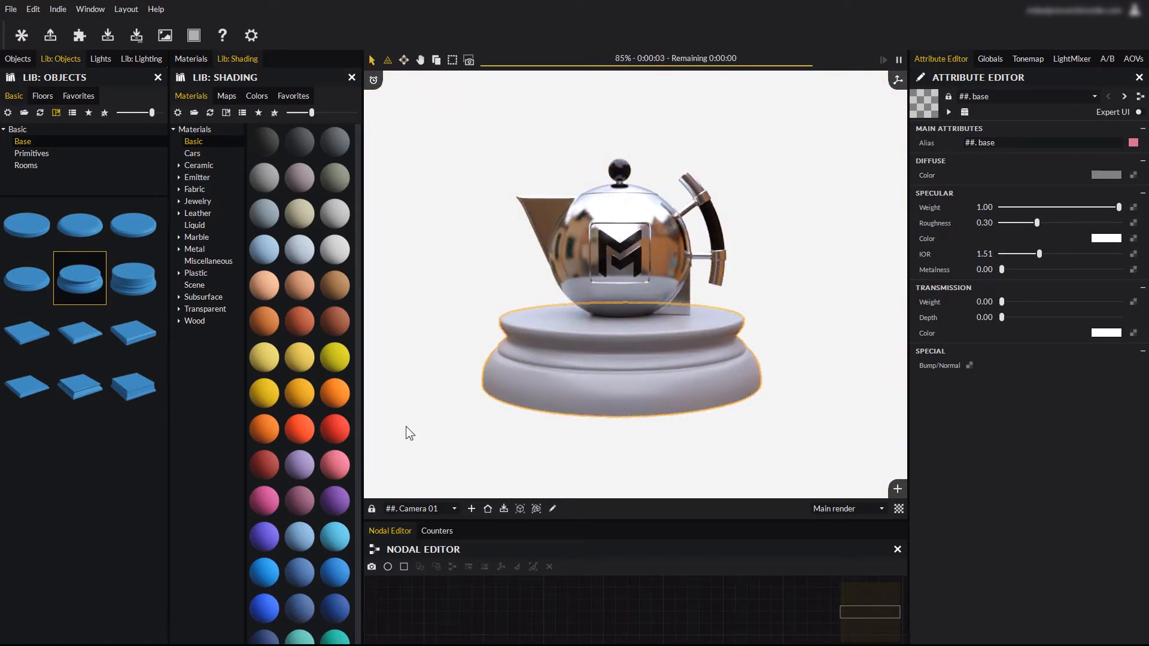
Delete the base under the teapot, then add the first cube from the Primitives category and delete it
{"action": "left_click", "coordinate": [44, 154]}
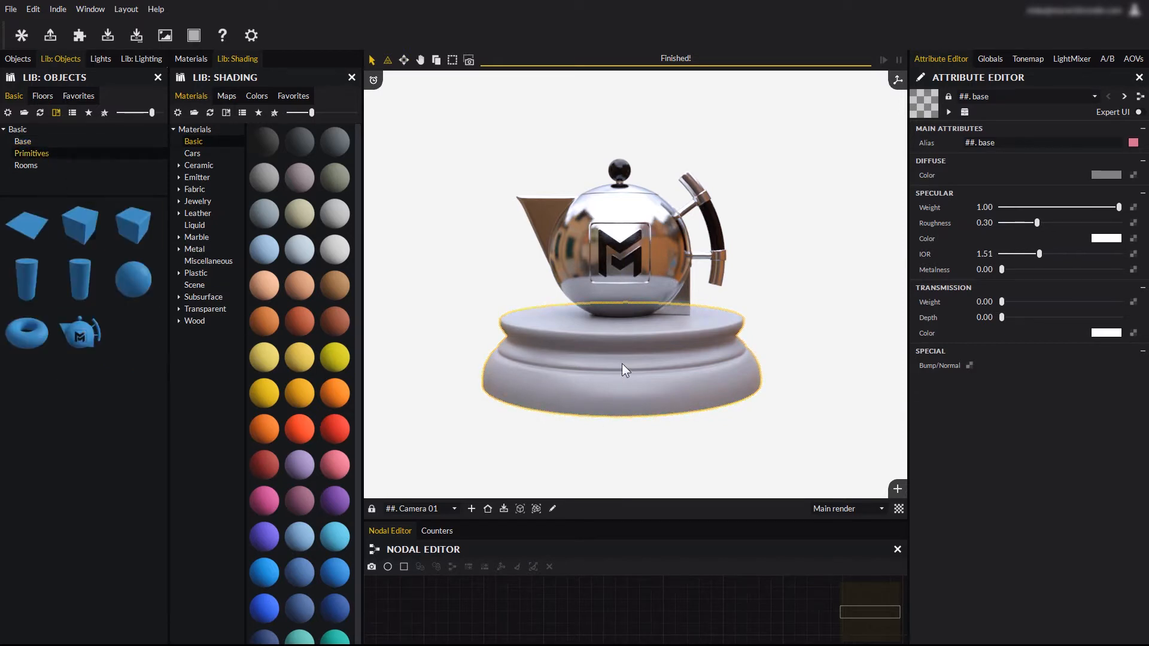
{"action": "key", "text": "Delete"}
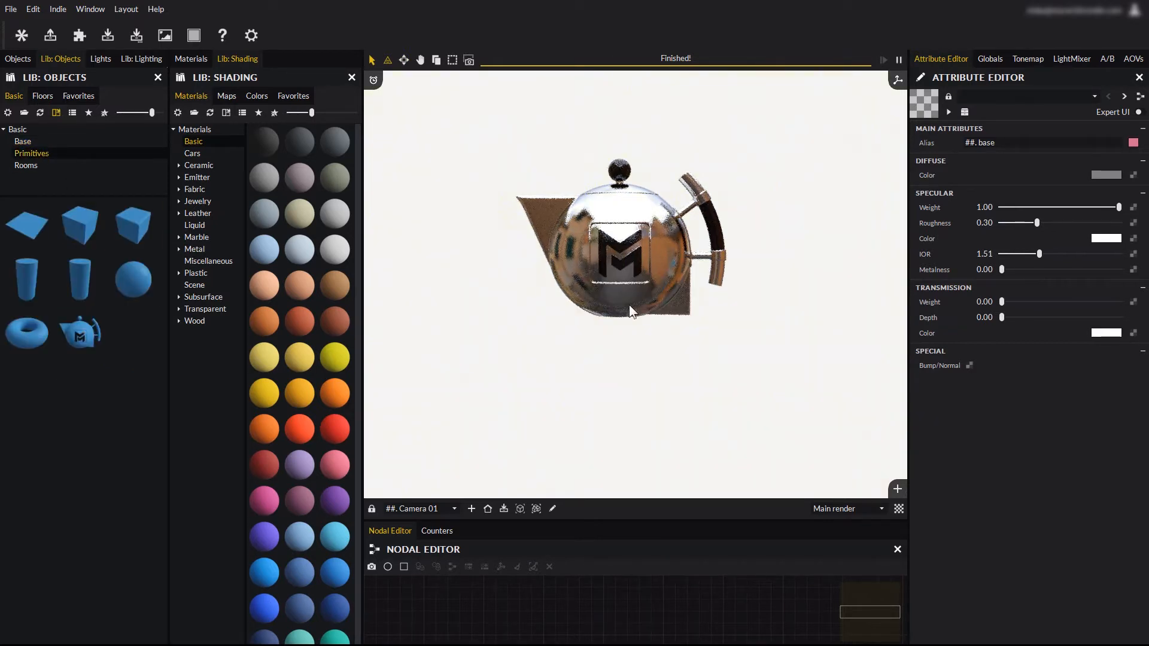
{"action": "left_click_drag", "start_coordinate": [75, 237], "coordinate": [586, 371]}
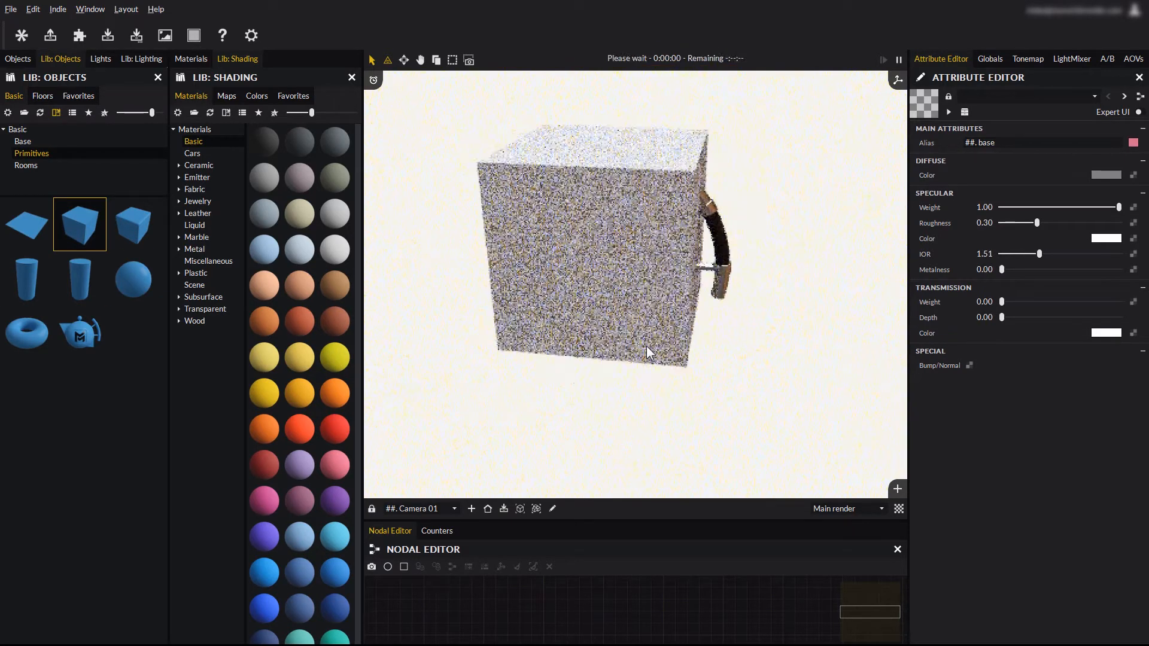
{"action": "left_click", "coordinate": [598, 269]}
{"action": "key", "text": "Delete"}
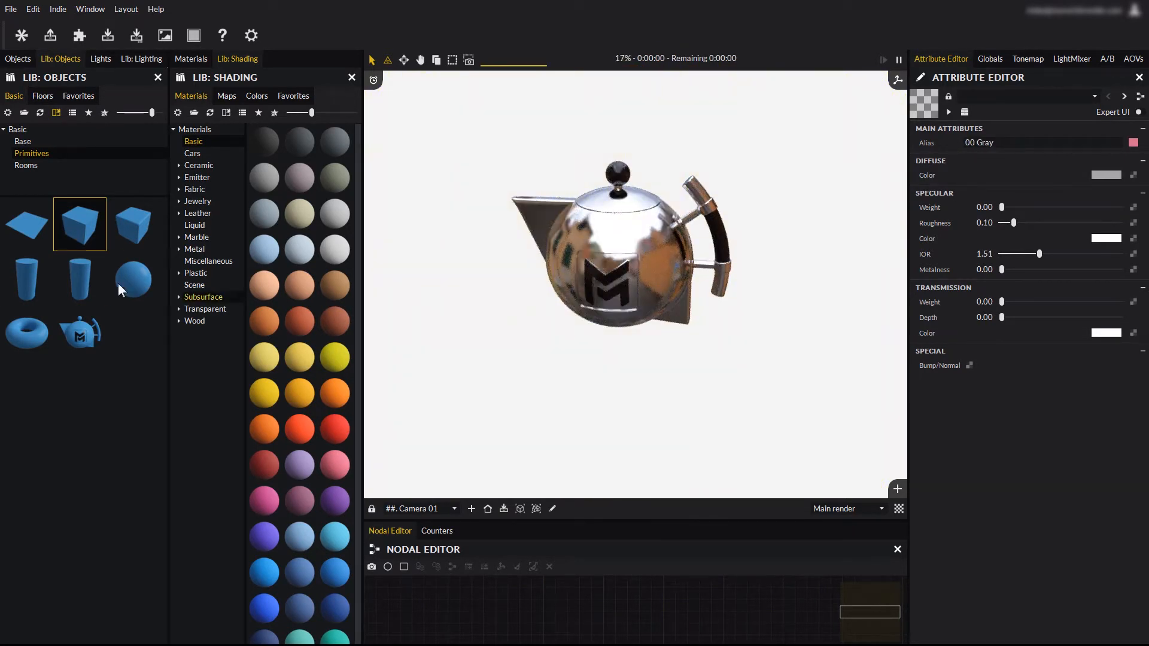
Add the sphere primitive to the teapot scene and delete it
{"action": "left_click_drag", "start_coordinate": [142, 275], "coordinate": [620, 244]}
{"action": "left_click", "coordinate": [620, 233]}
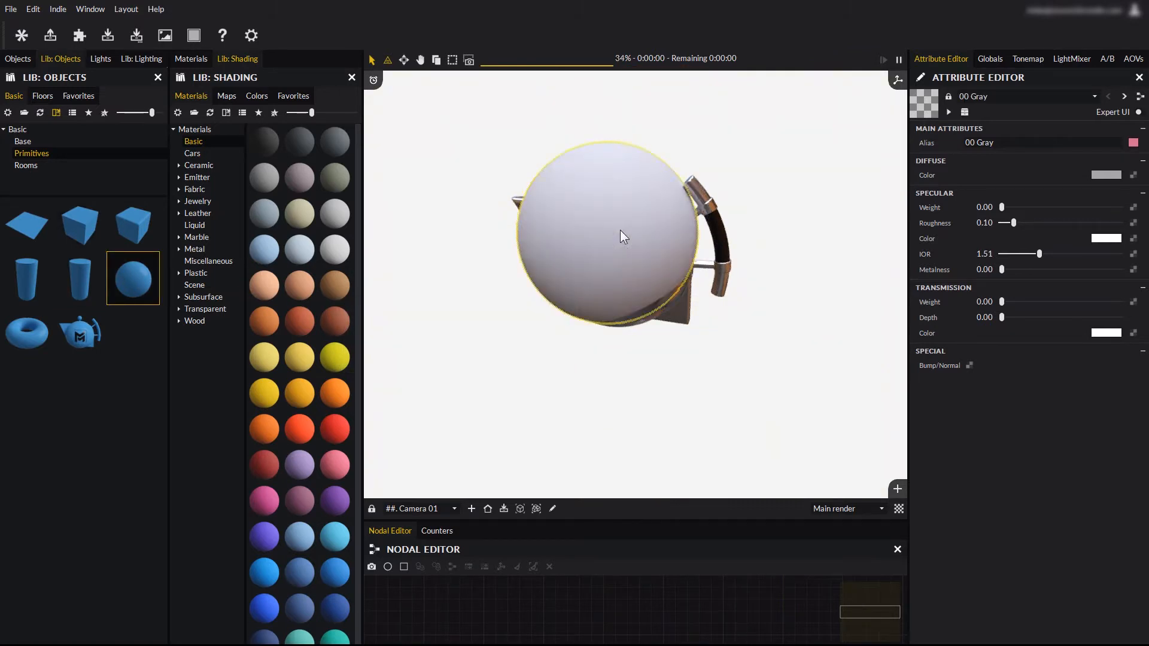
{"action": "key", "text": "Delete"}
Place the 05 Room Smoother LR model from the Rooms category around the teapot
{"action": "left_click", "coordinate": [29, 165]}
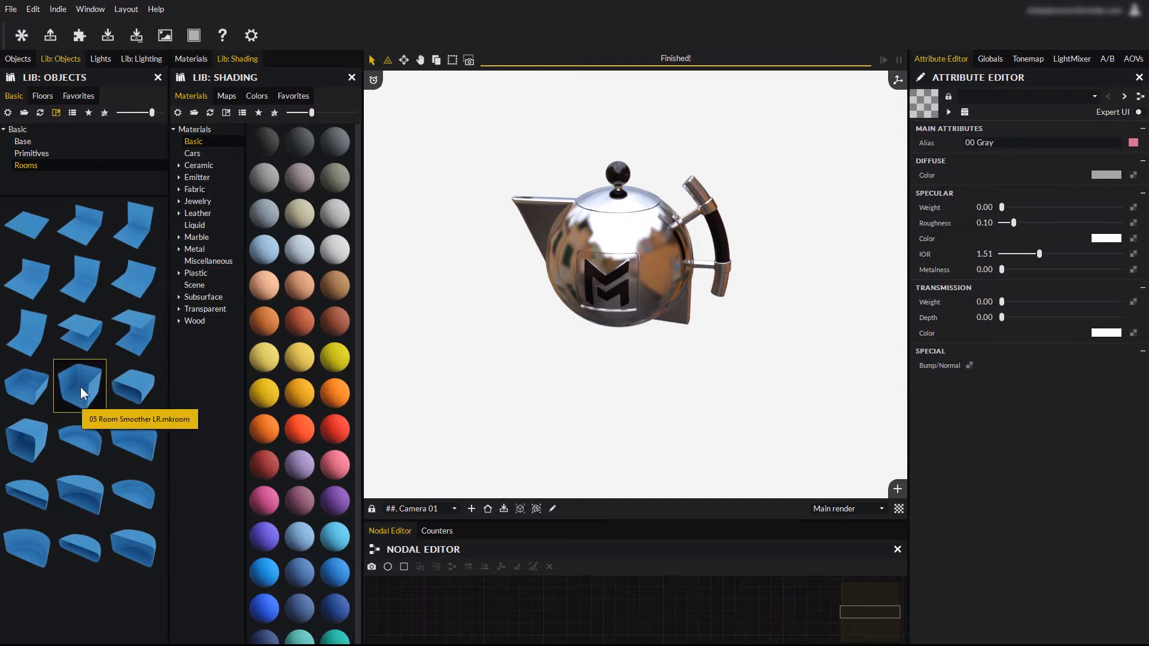
{"action": "left_click_drag", "start_coordinate": [81, 386], "coordinate": [570, 376]}
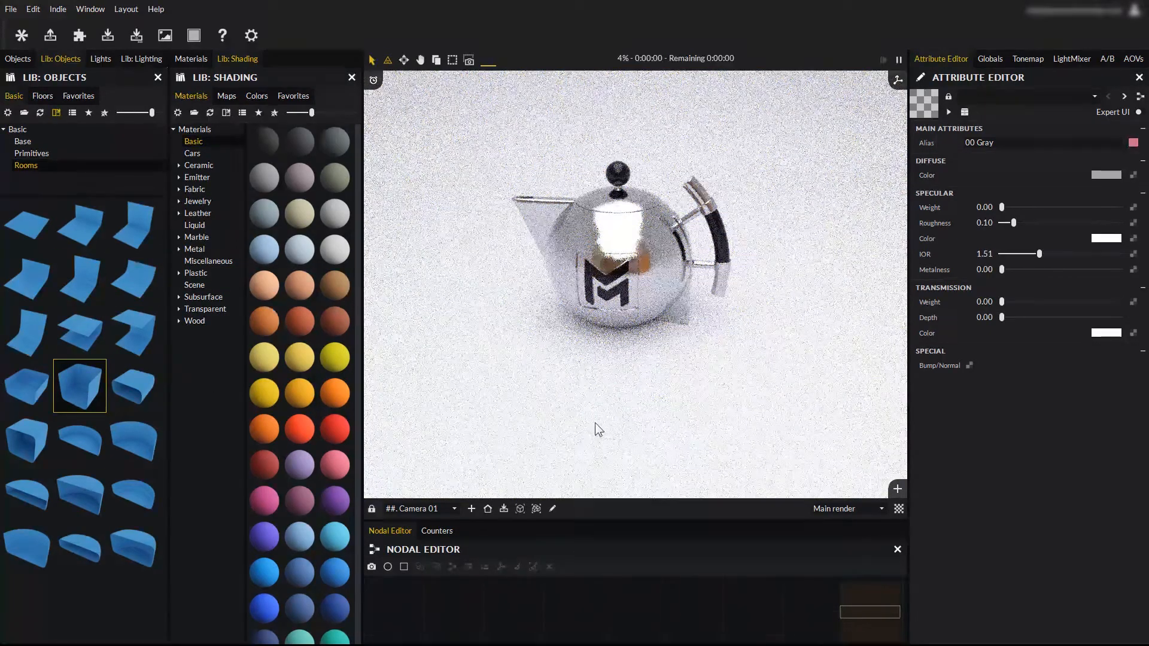
{"action": "left_click", "coordinate": [537, 510]}
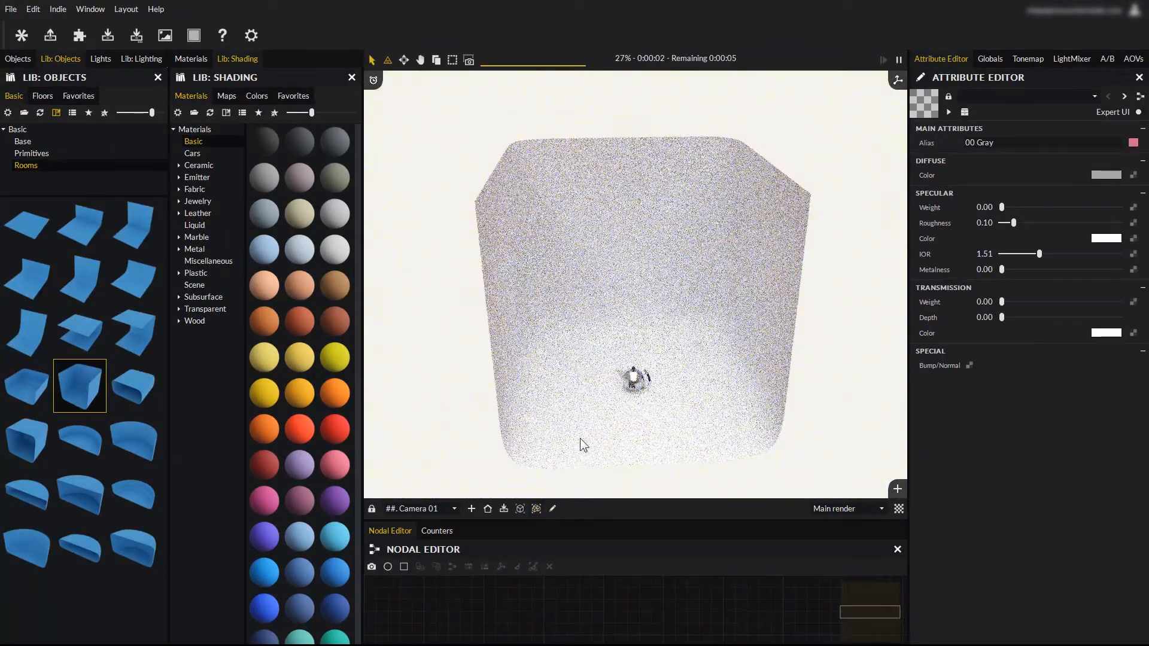
{"action": "left_click_drag", "start_coordinate": [652, 407], "coordinate": [630, 403], "text": "alt"}
{"action": "middle_click_drag", "start_coordinate": [630, 402], "coordinate": [642, 342], "text": "alt"}
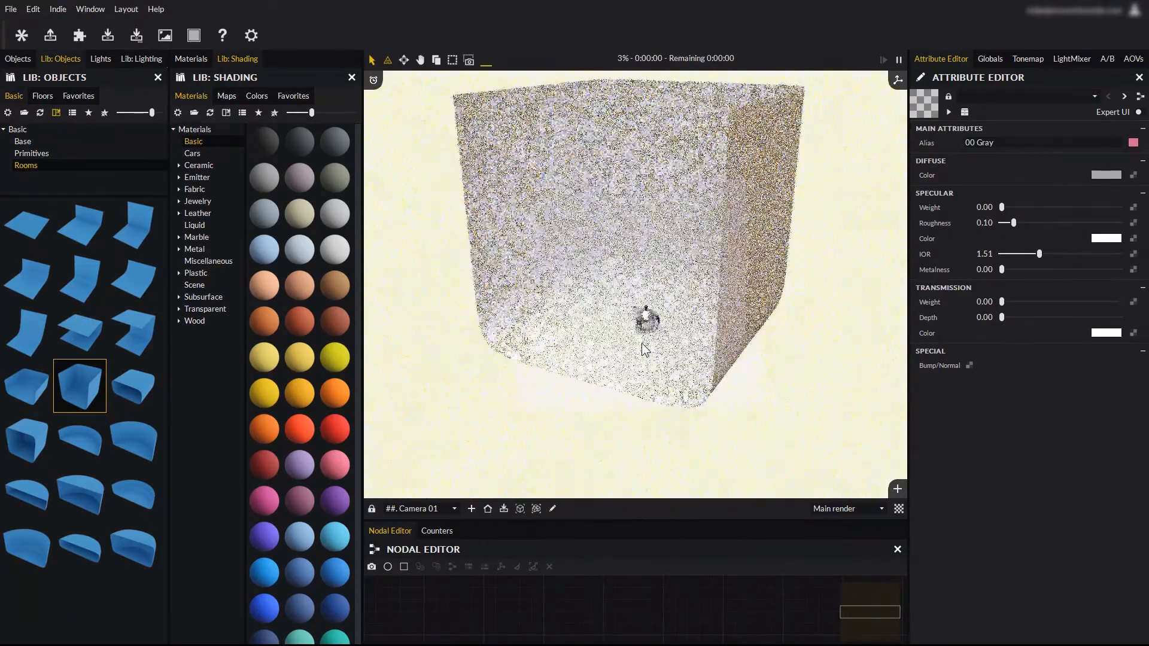
{"action": "left_click_drag", "start_coordinate": [643, 351], "coordinate": [657, 371], "text": "alt"}
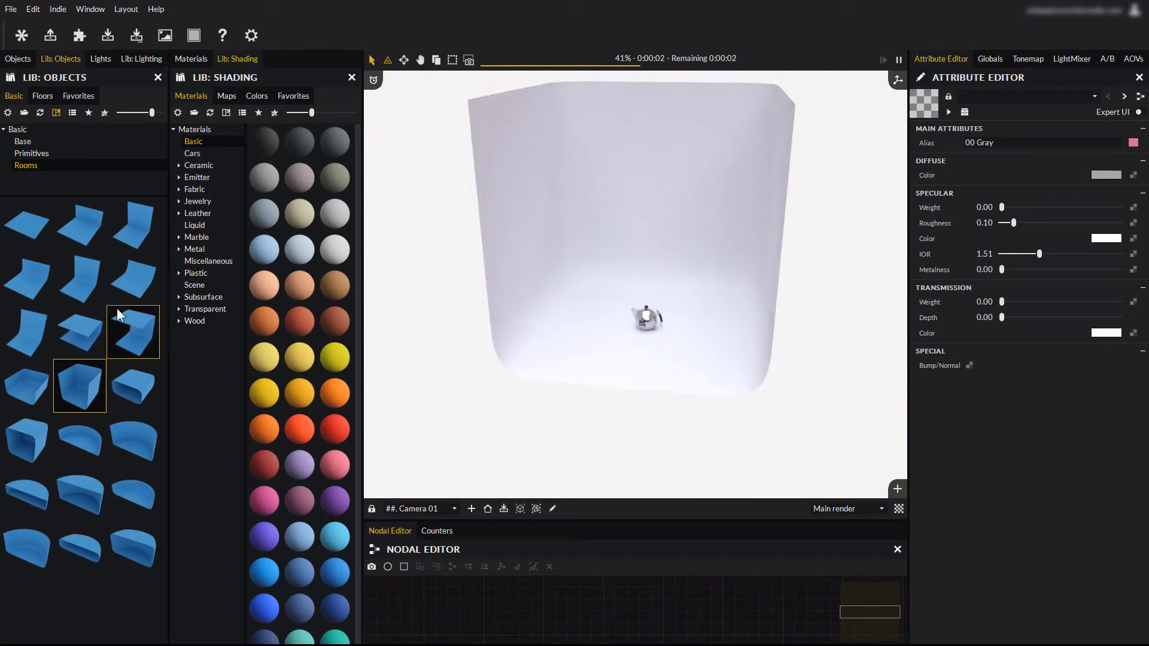
Replace the room with the tall curved backdrop, second in the second row of Rooms, and restore the home camera view
{"action": "left_click_drag", "start_coordinate": [80, 278], "coordinate": [629, 359]}
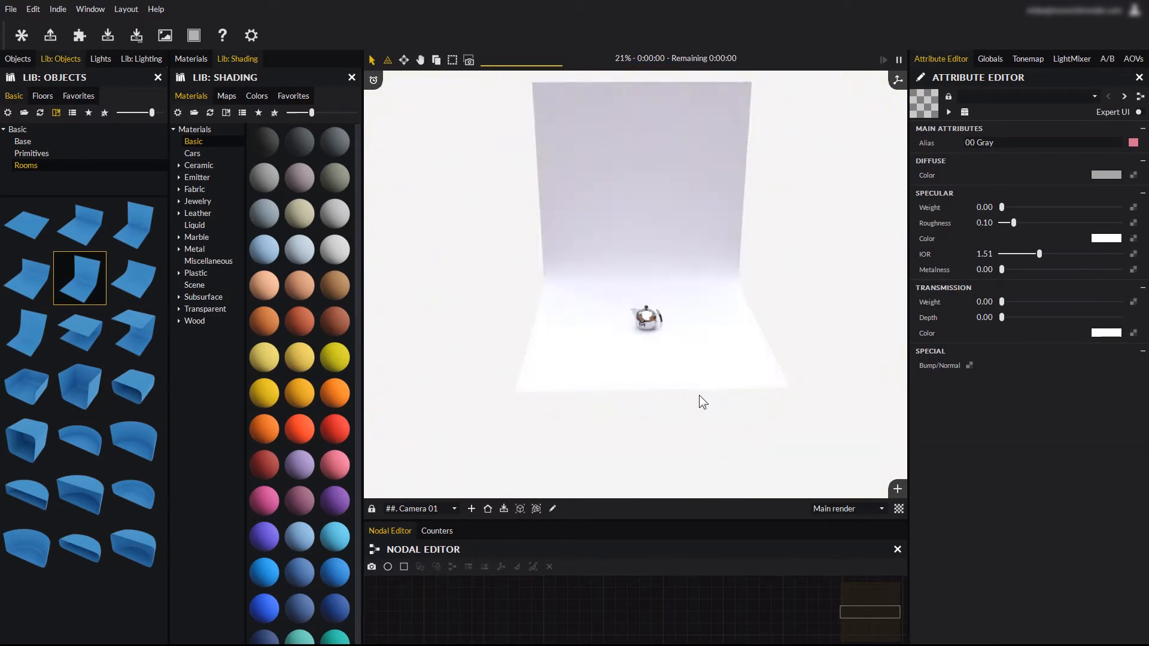
{"action": "mouse_move", "coordinate": [698, 395]}
{"action": "left_mouse_down", "text": "alt"}
{"action": "mouse_move", "coordinate": [629, 382]}
{"action": "mouse_move", "coordinate": [733, 378]}
{"action": "mouse_move", "coordinate": [681, 386]}
{"action": "left_mouse_up", "text": "alt"}
{"action": "left_click", "coordinate": [487, 510]}
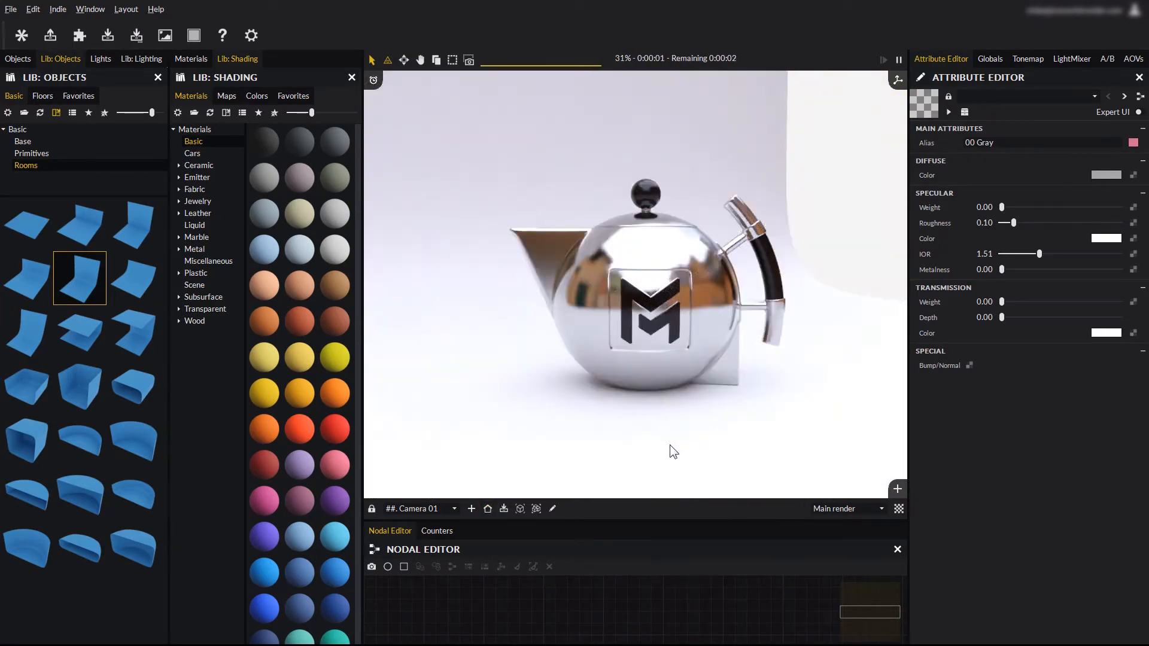
{"action": "left_click_drag", "start_coordinate": [670, 444], "coordinate": [647, 435], "text": "alt"}
{"action": "left_click", "coordinate": [488, 509]}
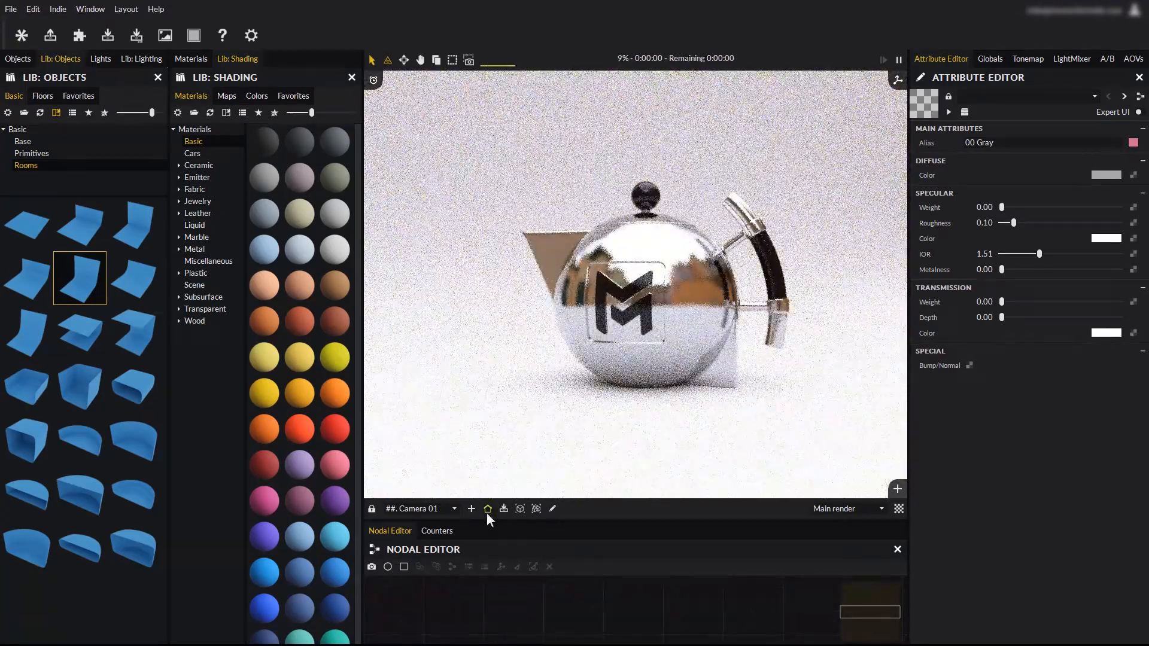
Replace the tall backdrop with the lower curved backdrop, first in the second row of Rooms
{"action": "left_click_drag", "start_coordinate": [34, 282], "coordinate": [567, 362]}
{"action": "left_click", "coordinate": [488, 509]}
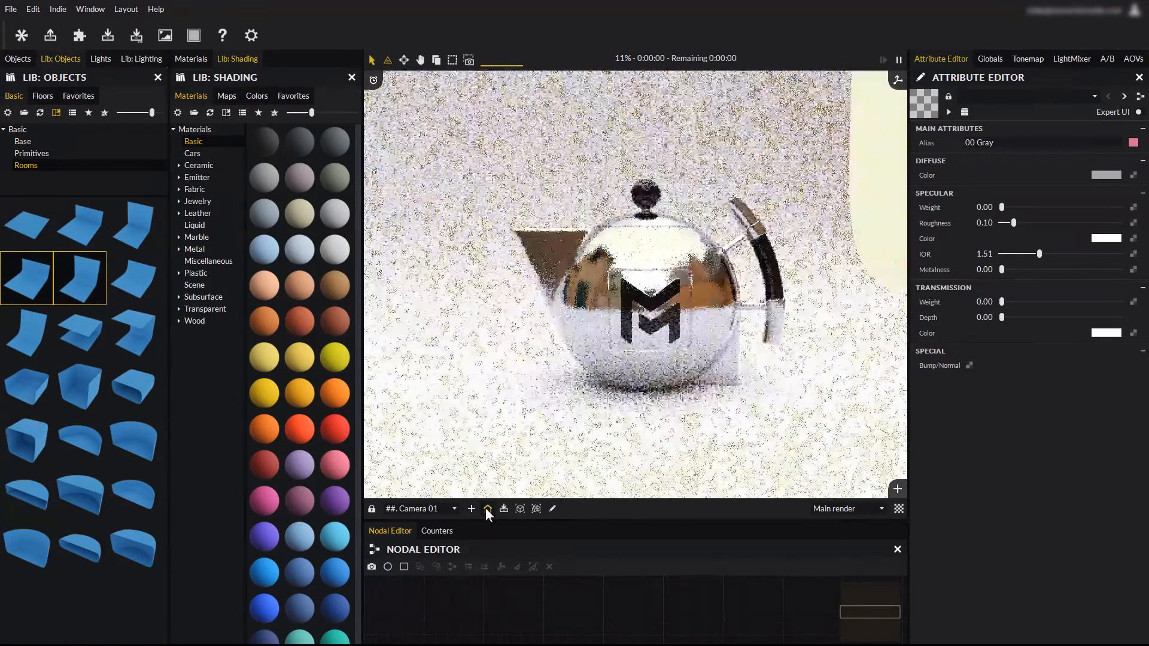
{"action": "left_click_drag", "start_coordinate": [27, 281], "coordinate": [566, 317]}
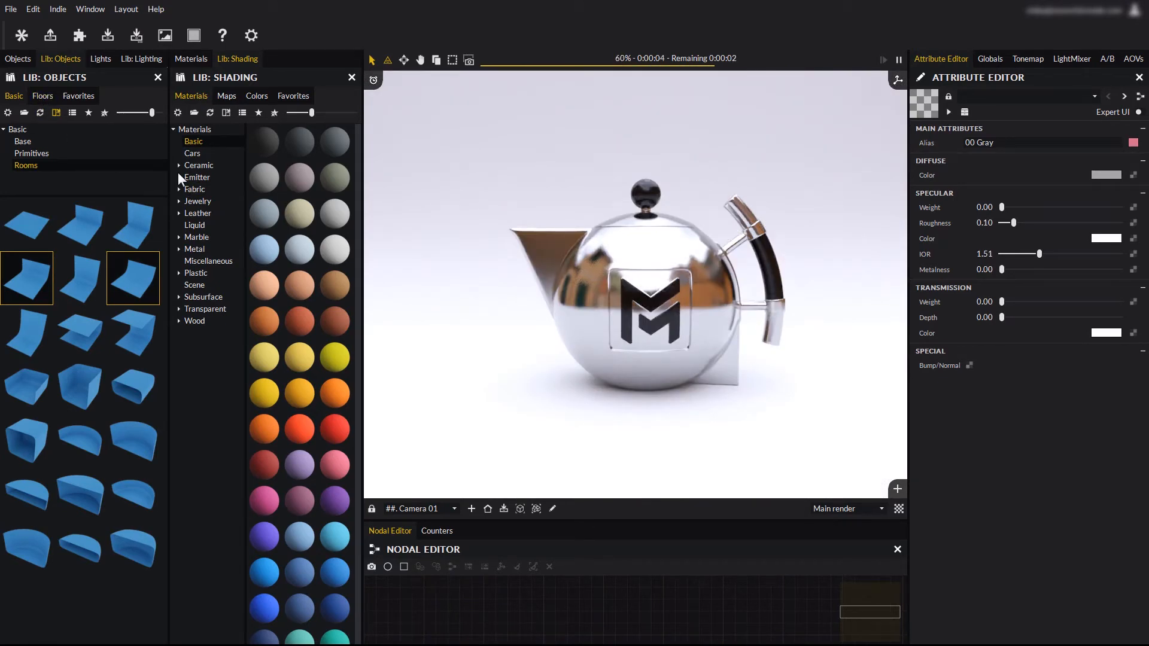
Look over the Floors collection, then apply the second black studio ambience in the sixth row of the Lighting library's Ambiences
{"action": "left_click", "coordinate": [45, 97]}
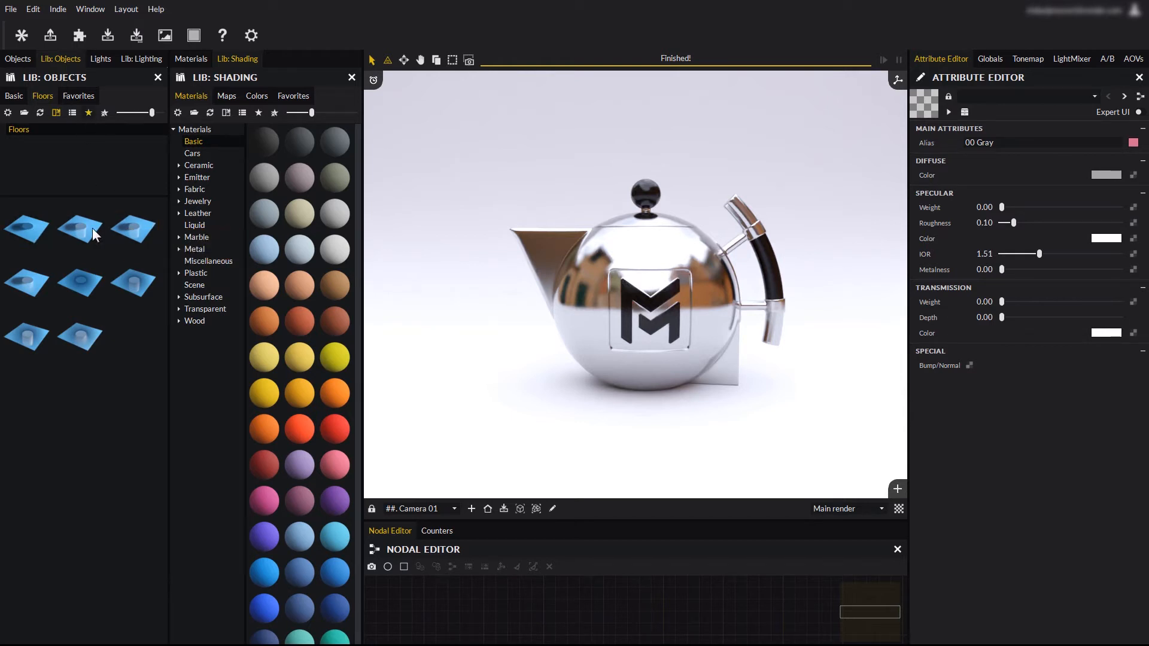
{"action": "left_click", "coordinate": [131, 57]}
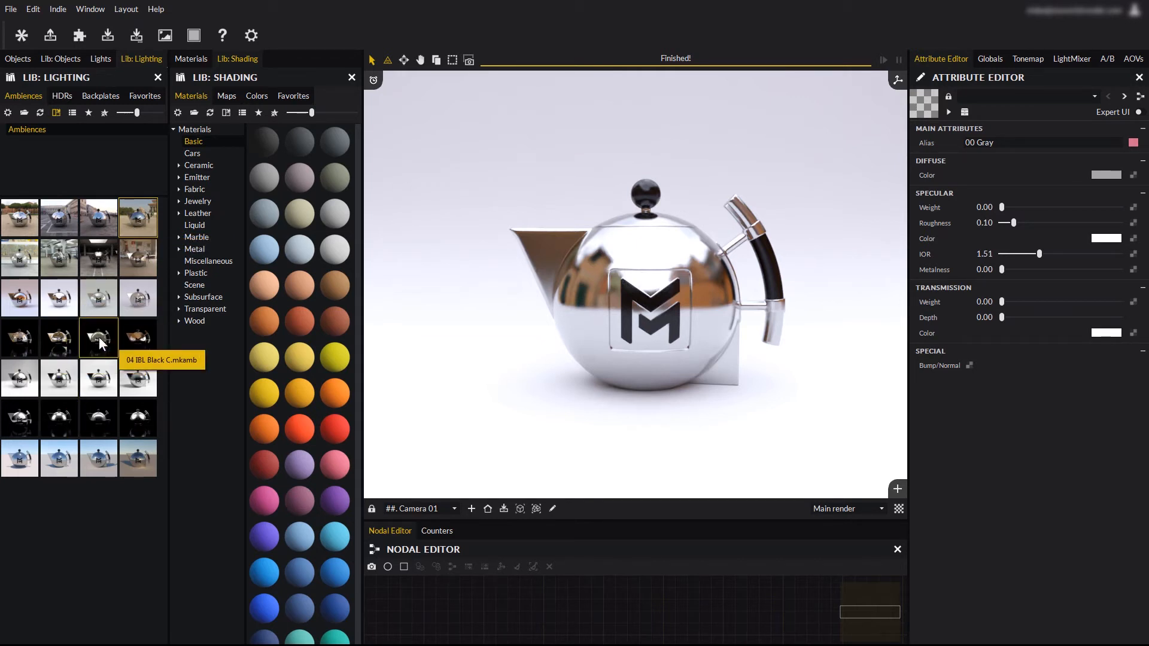
{"action": "left_click_drag", "start_coordinate": [59, 417], "coordinate": [597, 382]}
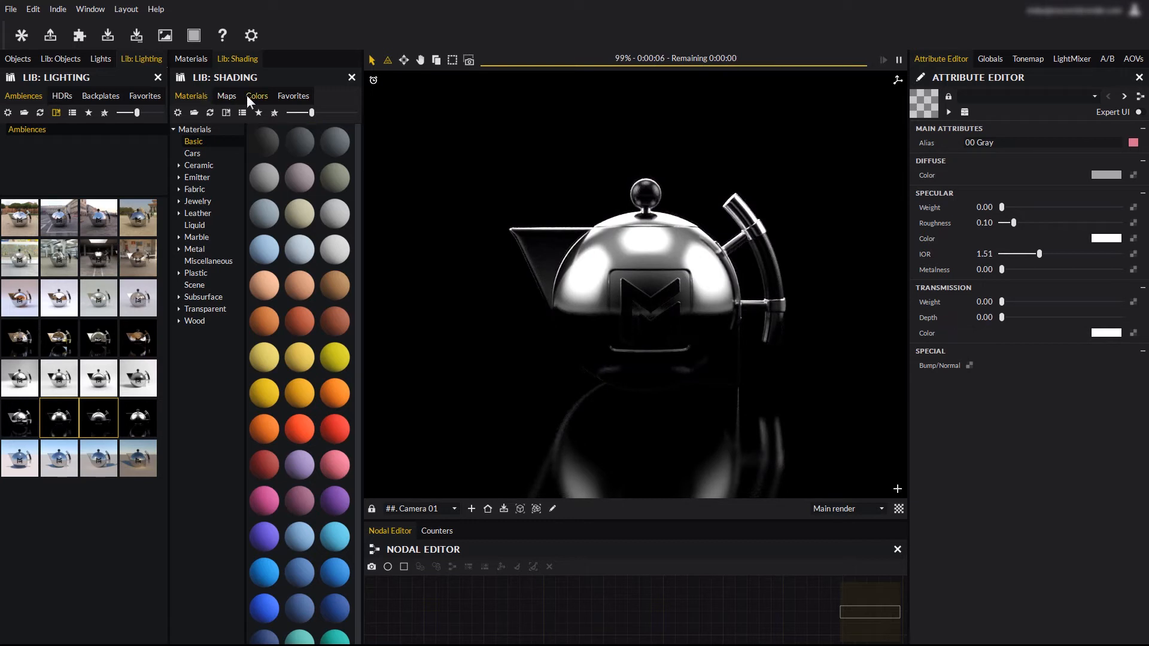
Try the second and third models of the Floors collection under the teapot, ending with the fourth
{"action": "left_click", "coordinate": [61, 58]}
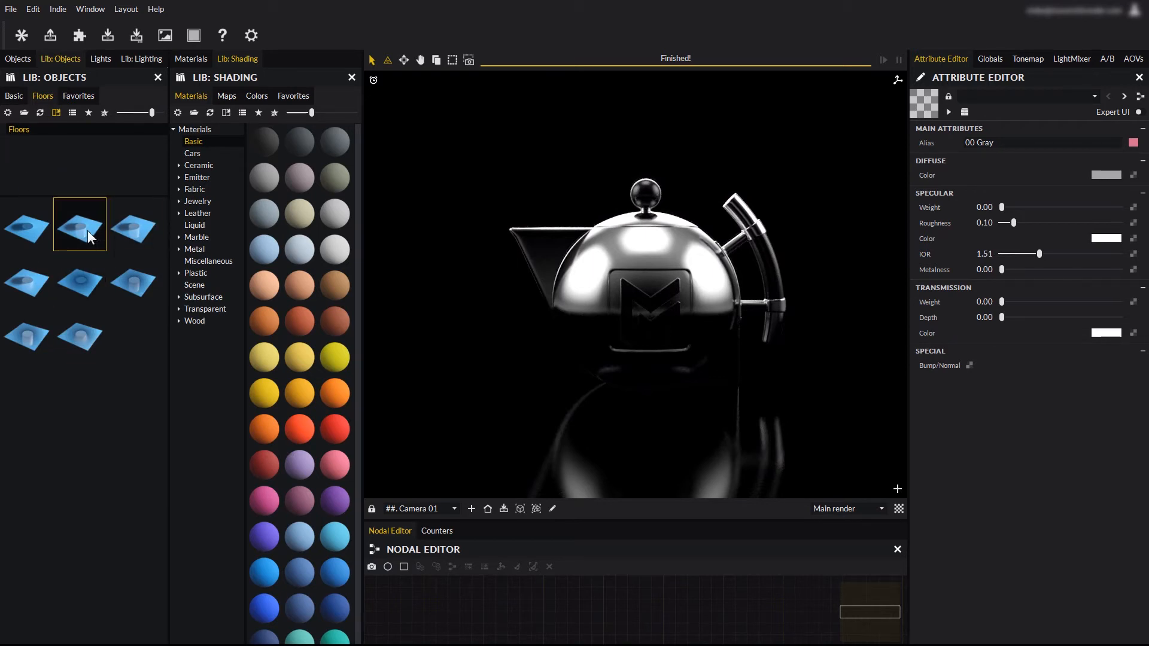
{"action": "left_click_drag", "start_coordinate": [80, 229], "coordinate": [680, 441]}
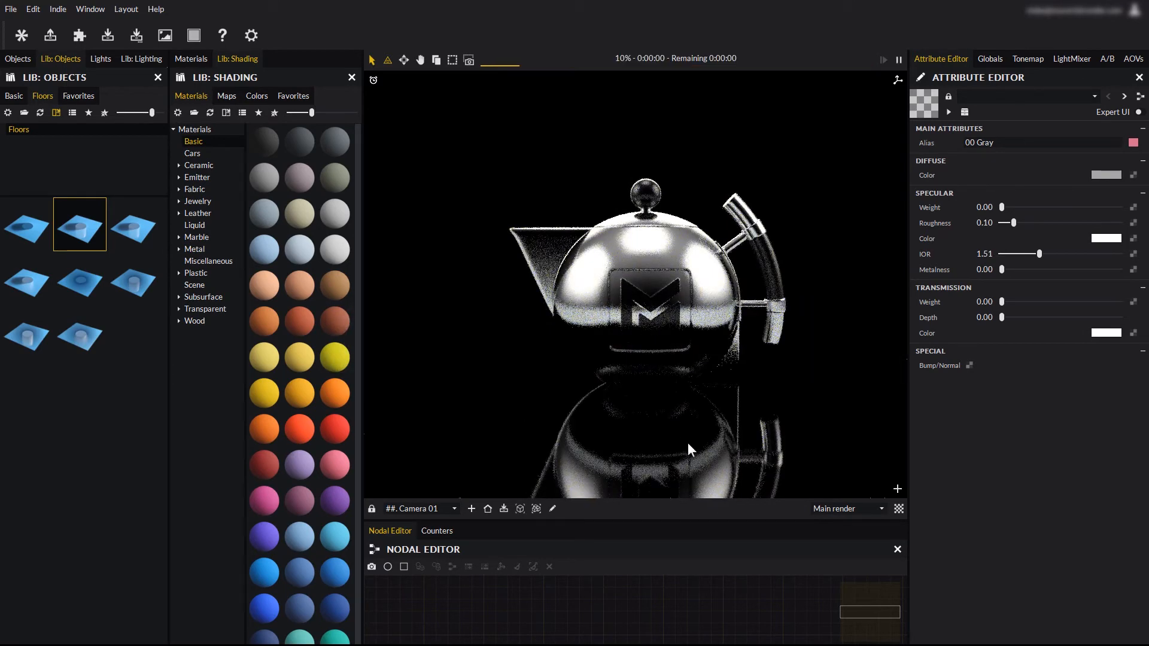
{"action": "left_click_drag", "start_coordinate": [133, 226], "coordinate": [689, 451]}
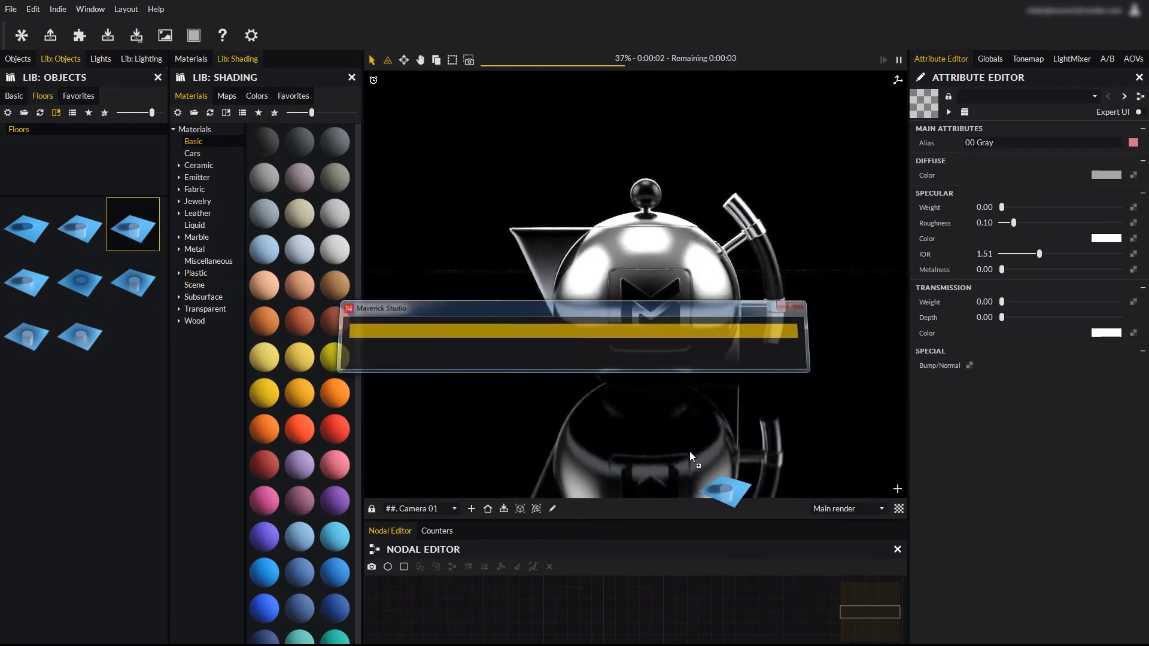
{"action": "left_click_drag", "start_coordinate": [27, 279], "coordinate": [679, 452]}
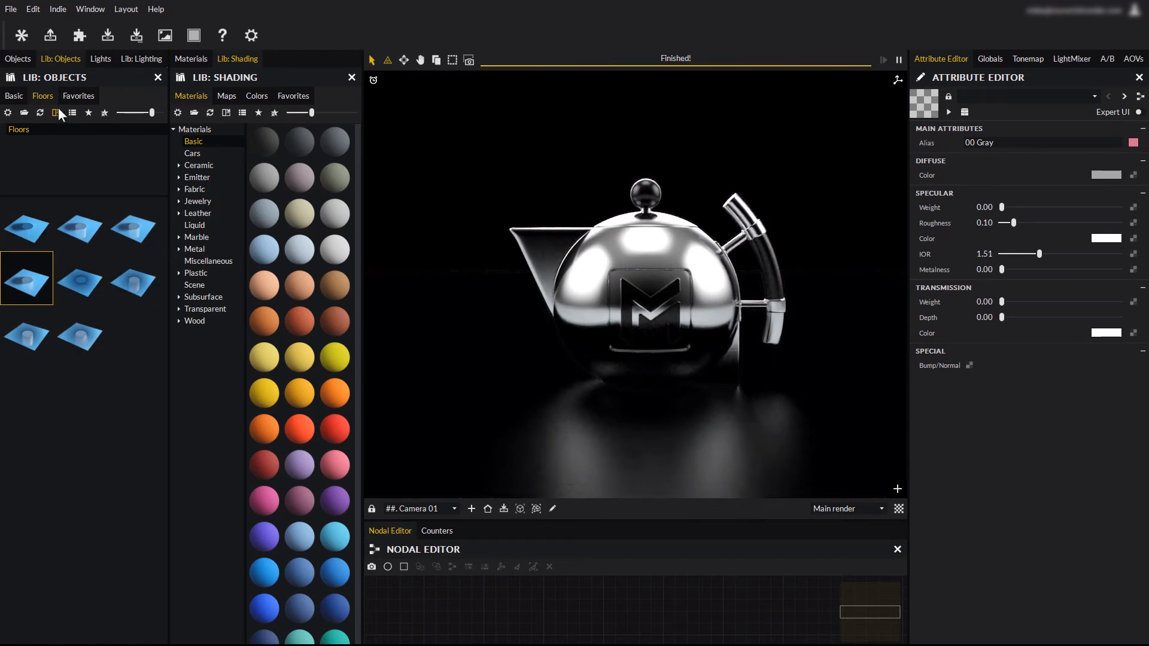
Apply the outdoor plaza ambience, fourth in the first row of the Lighting library's Ambiences, to the teapot scene
{"action": "left_click", "coordinate": [141, 59]}
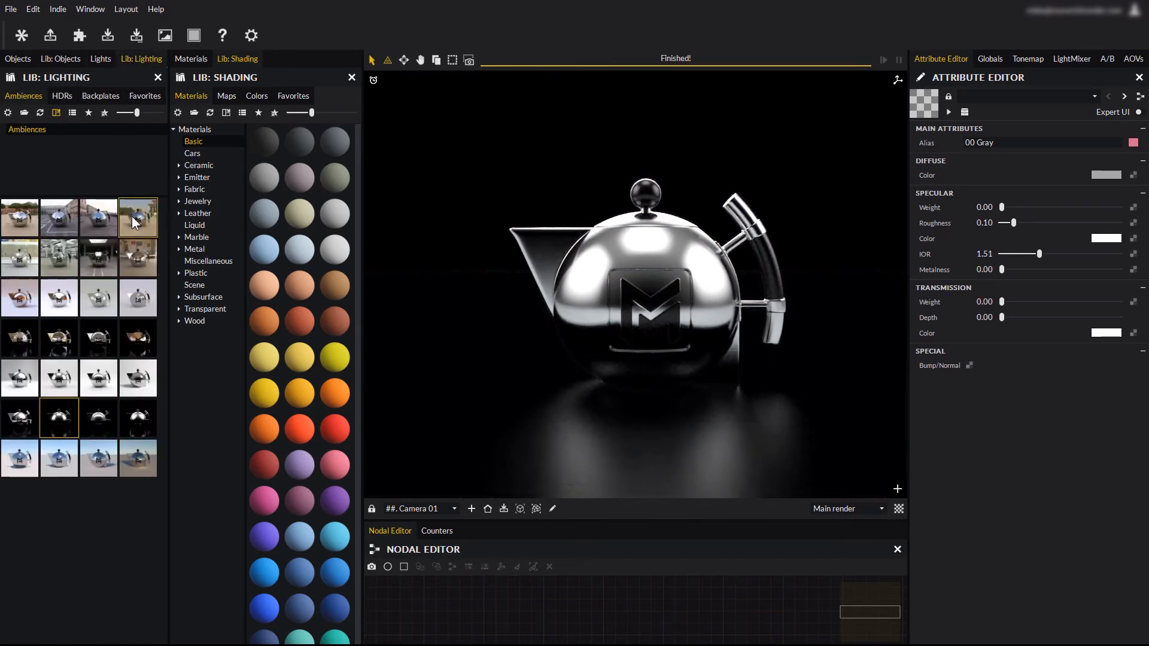
{"action": "left_click_drag", "start_coordinate": [136, 223], "coordinate": [604, 344]}
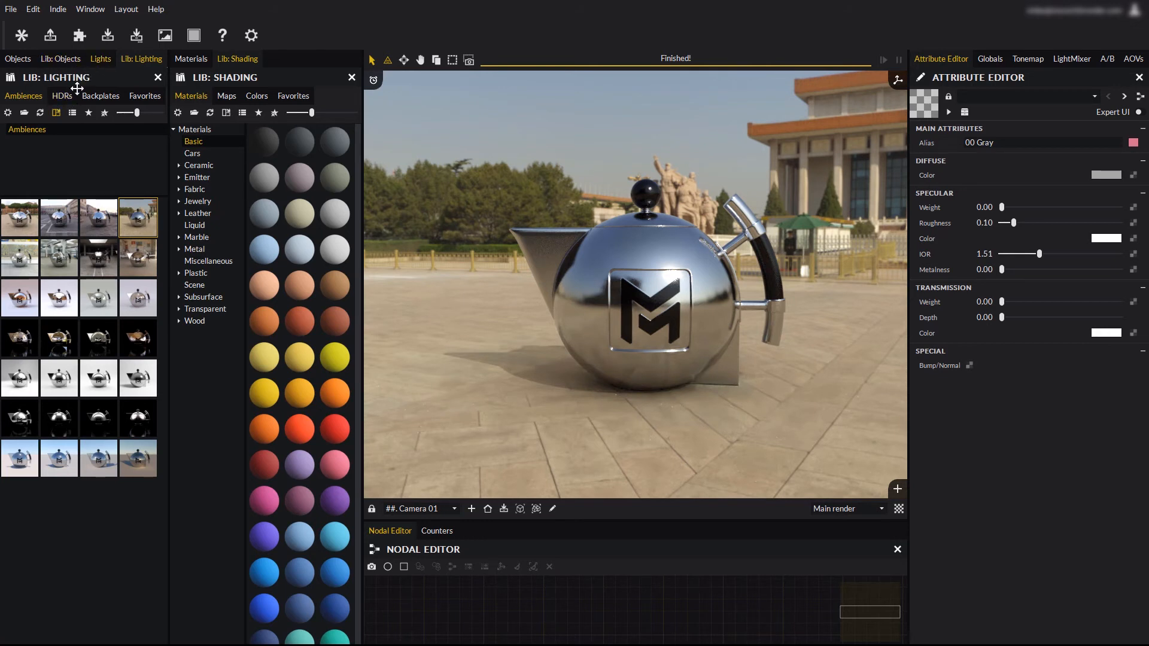
Place the fifth and then the seventh model of the Floors collection under the teapot, and open the object library's Favorites
{"action": "left_click", "coordinate": [60, 59]}
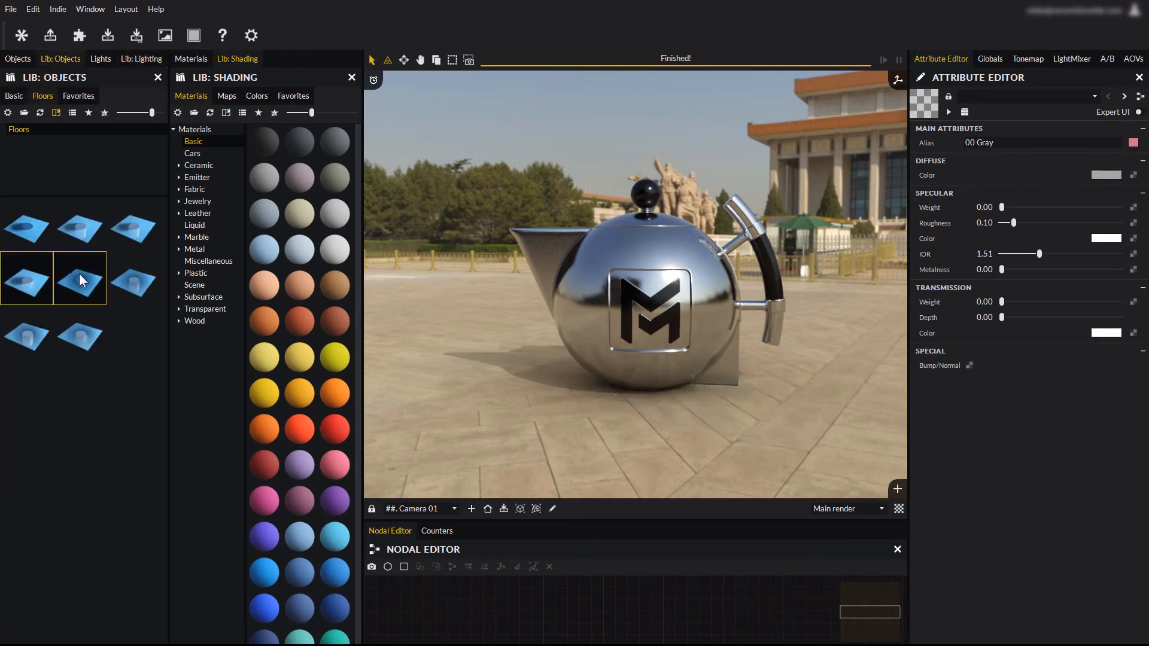
{"action": "left_click_drag", "start_coordinate": [76, 281], "coordinate": [644, 401]}
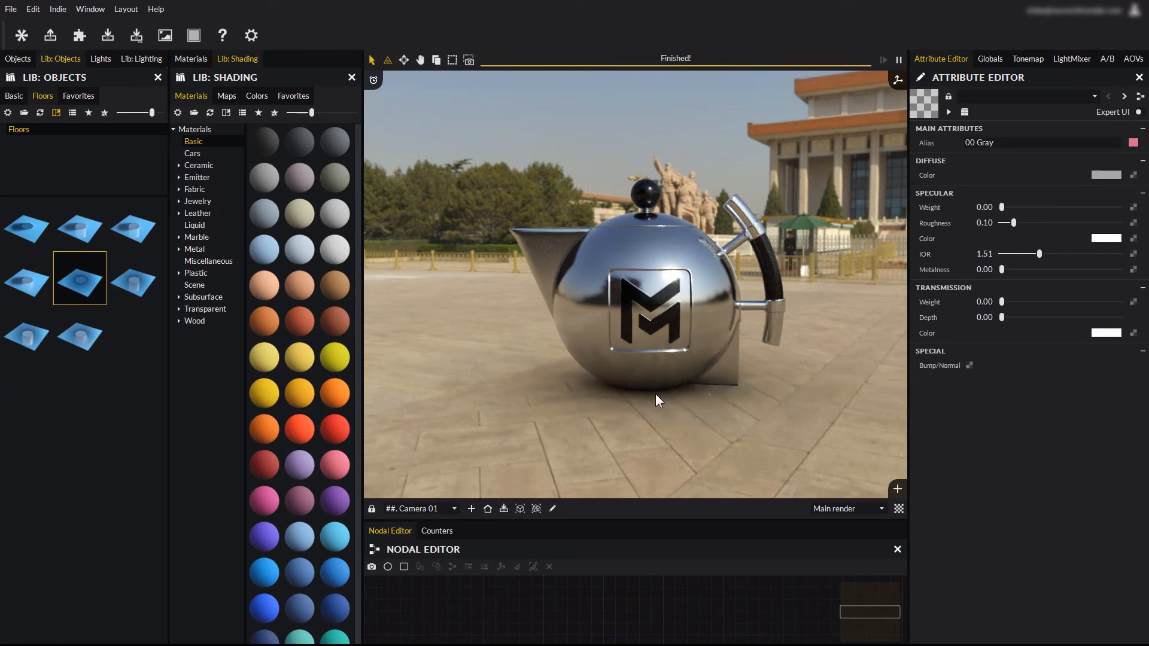
{"action": "left_click_drag", "start_coordinate": [40, 340], "coordinate": [634, 411]}
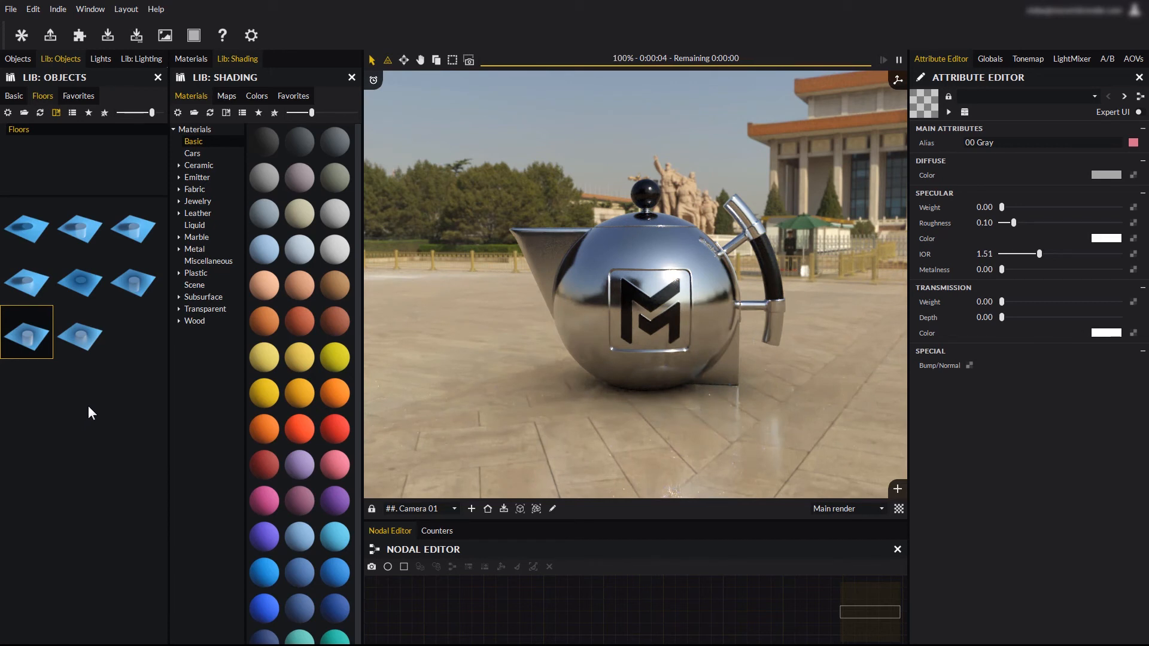
{"action": "left_click", "coordinate": [85, 96]}
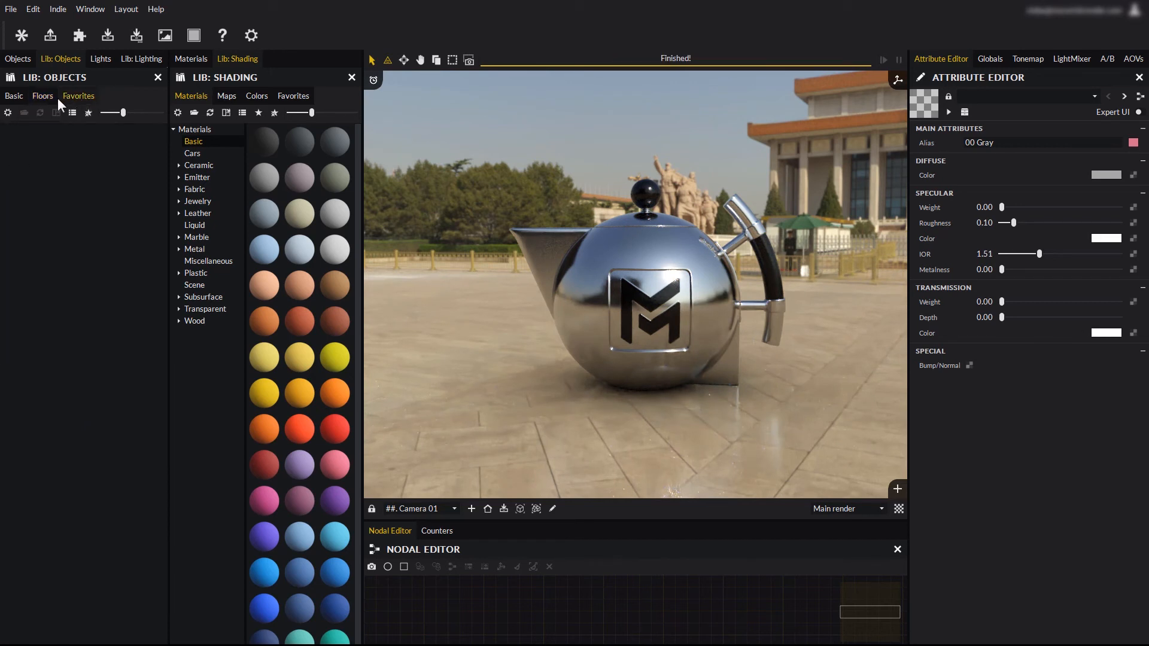
Add the middle model in the second row of the object library's Base collection to the favorites
{"action": "left_click", "coordinate": [13, 97]}
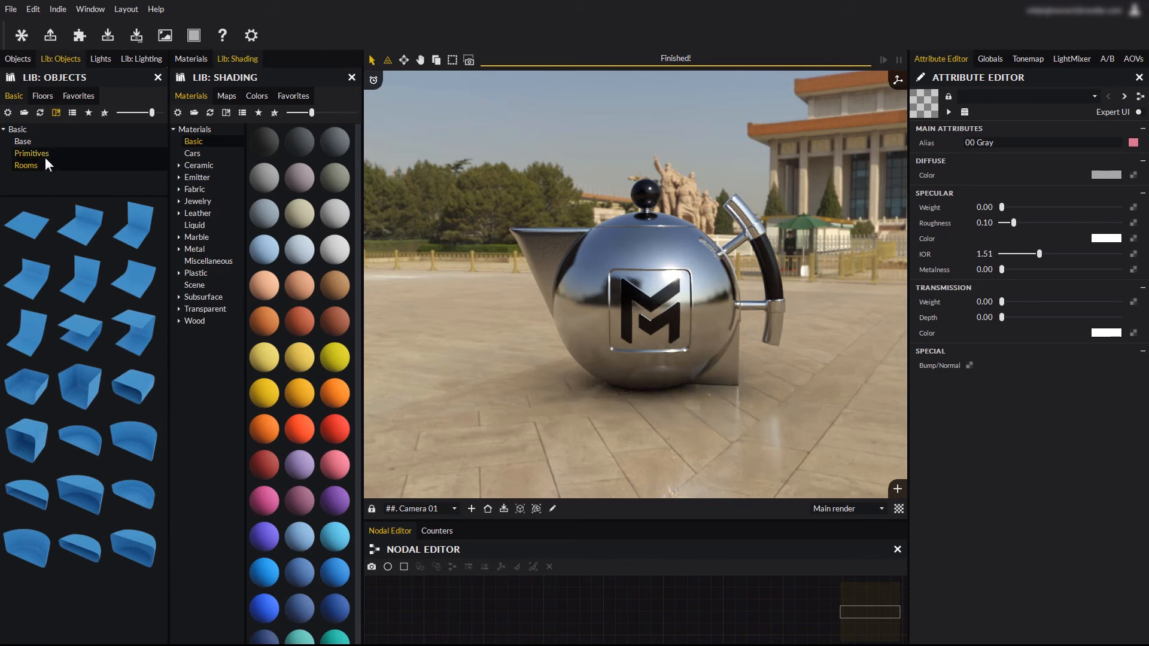
{"action": "left_click", "coordinate": [27, 144]}
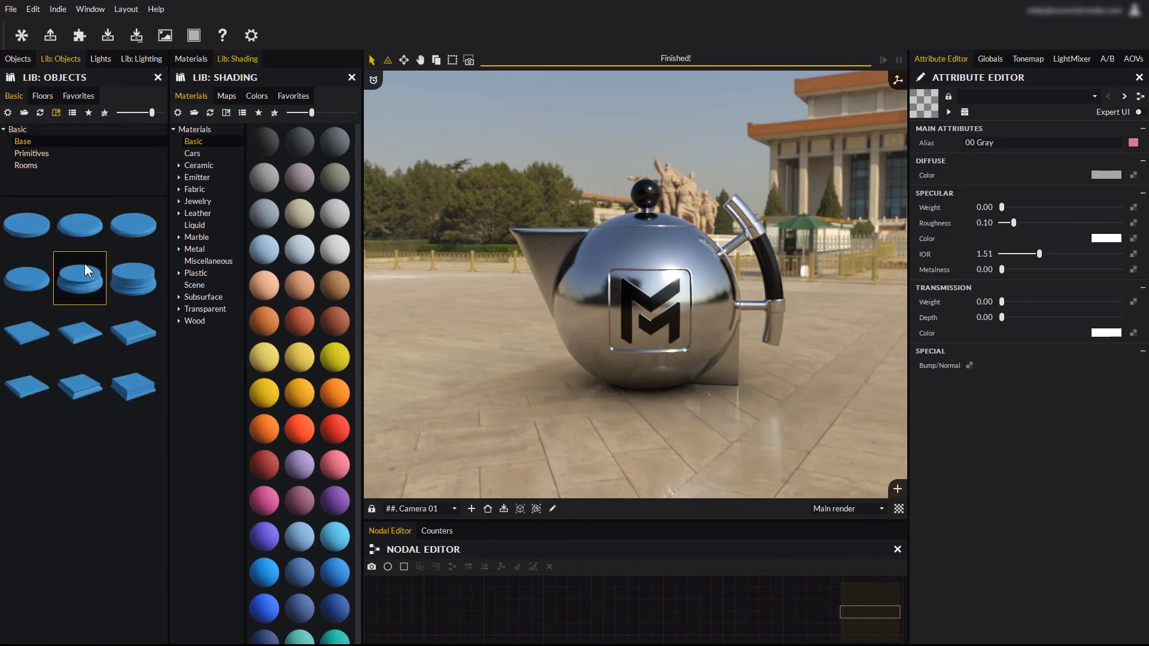
{"action": "right_click", "coordinate": [79, 267]}
{"action": "left_click", "coordinate": [106, 274]}
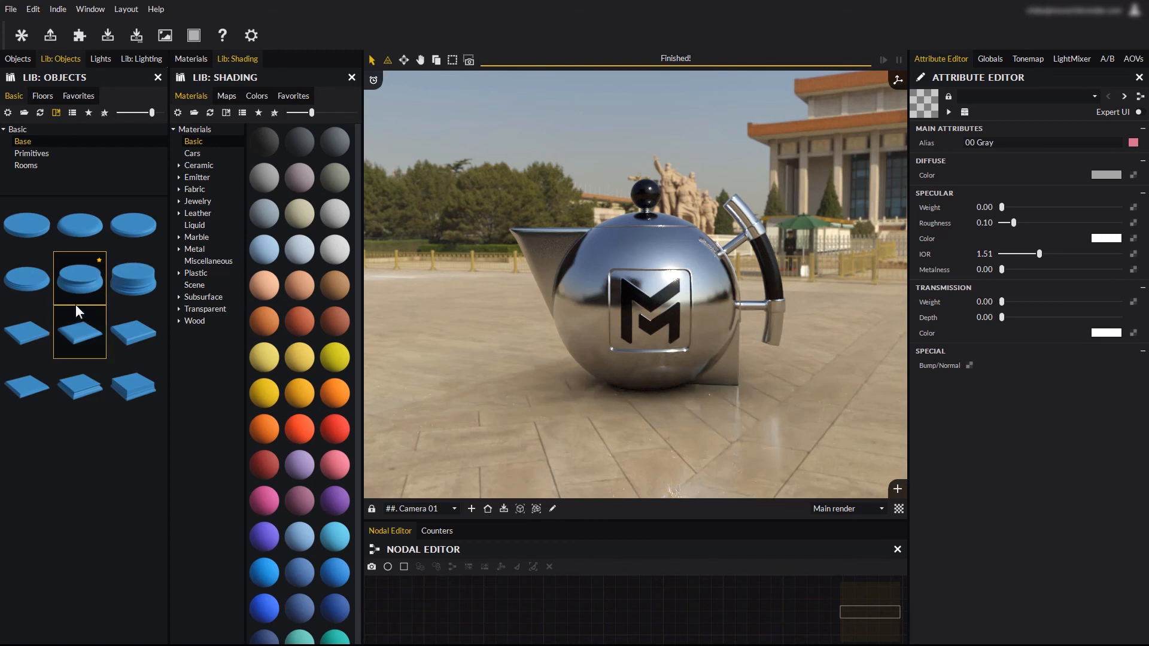
Add the second cylinder of the Primitives collection to the object library's favorites
{"action": "left_click", "coordinate": [35, 153]}
{"action": "right_click", "coordinate": [77, 272]}
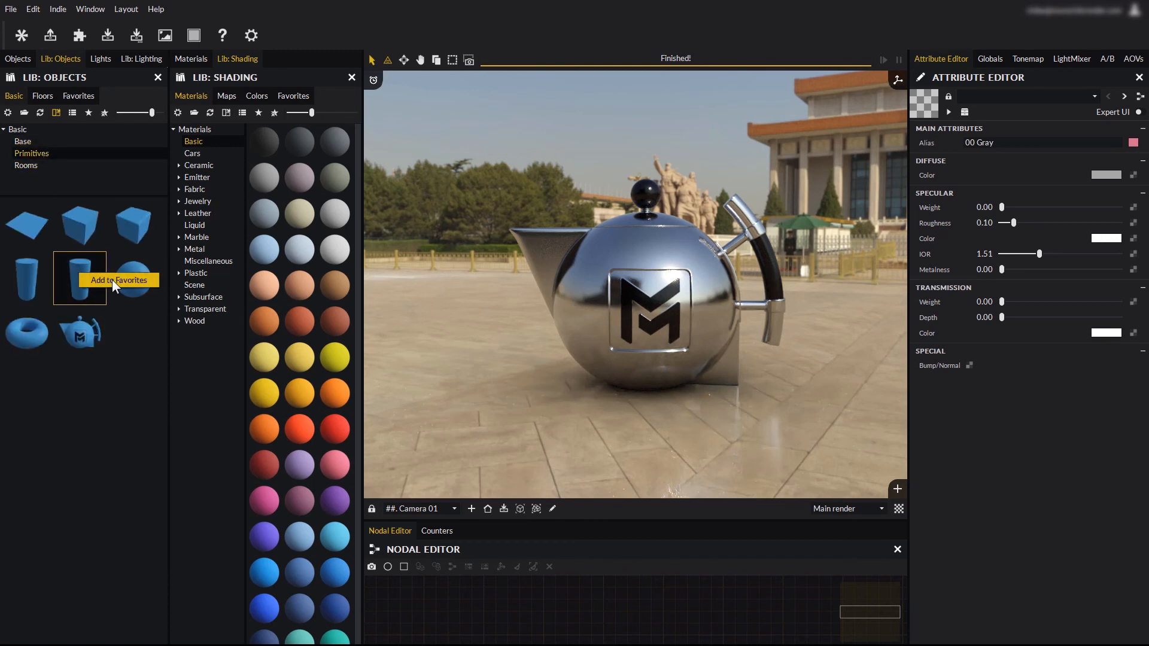
{"action": "left_click", "coordinate": [113, 279]}
Add the first model in the fourth row and the third model in the fifth row of the Rooms collection to the favorites
{"action": "left_click", "coordinate": [27, 165]}
{"action": "left_click", "coordinate": [23, 375]}
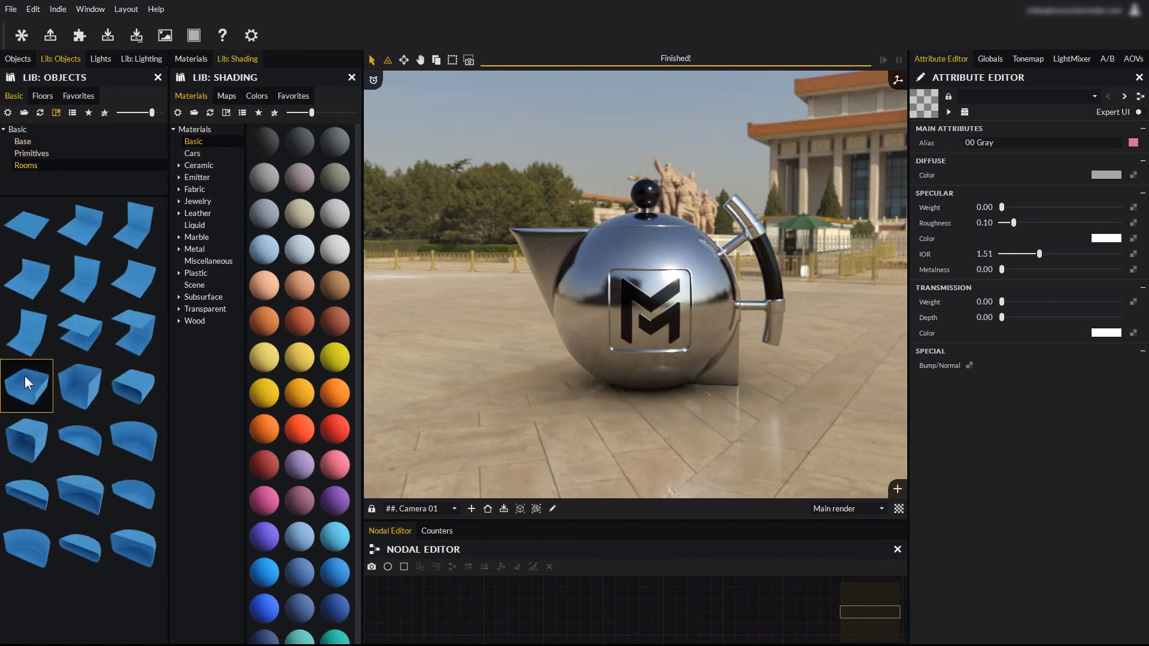
{"action": "right_click", "coordinate": [24, 376]}
{"action": "left_click", "coordinate": [52, 384]}
{"action": "left_click", "coordinate": [131, 428]}
{"action": "right_click", "coordinate": [135, 434]}
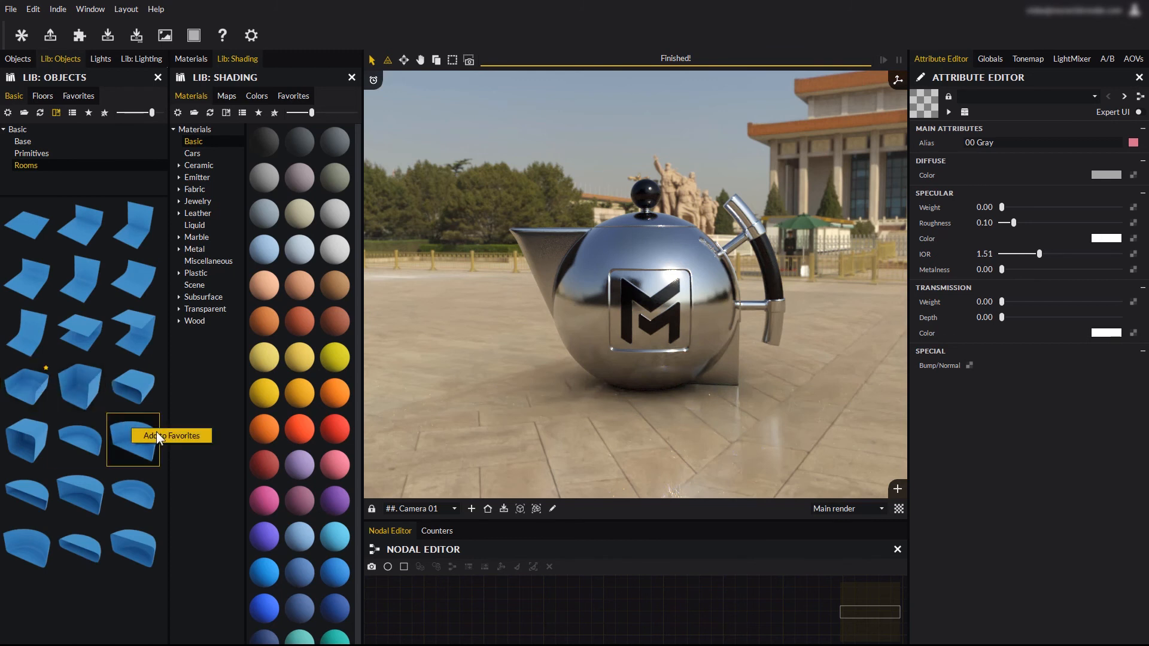
{"action": "left_click", "coordinate": [156, 436]}
Look over the models in the object library's Favorites, and return to the scene's object list
{"action": "left_click", "coordinate": [78, 95]}
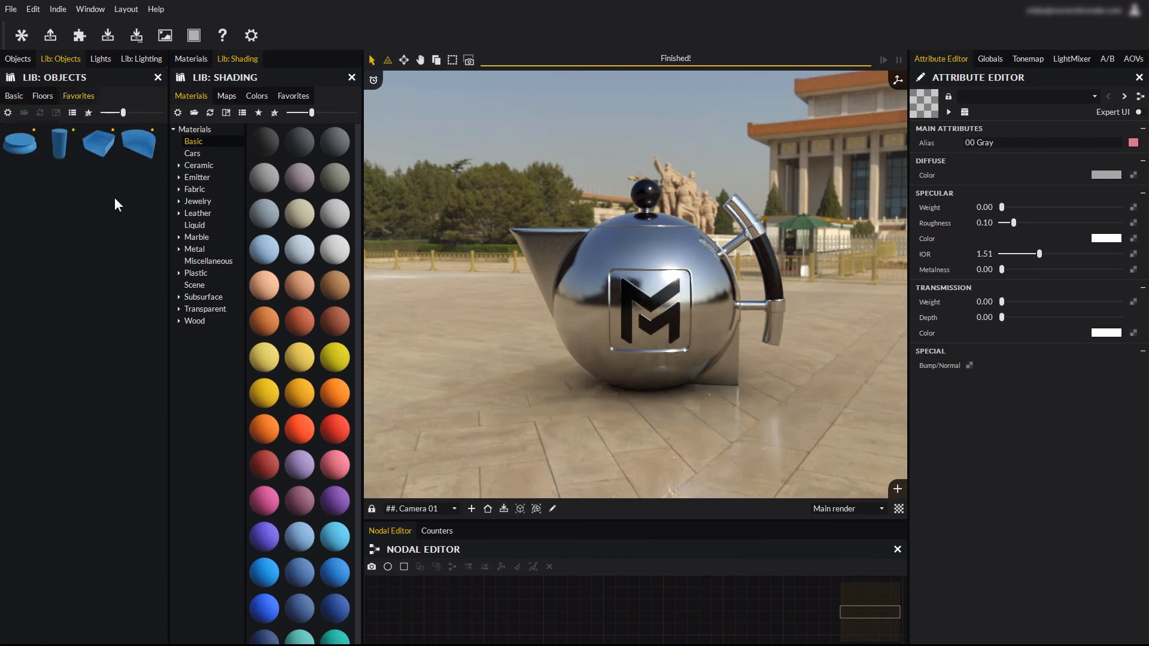
{"action": "left_click", "coordinate": [33, 149]}
{"action": "left_click", "coordinate": [18, 59]}
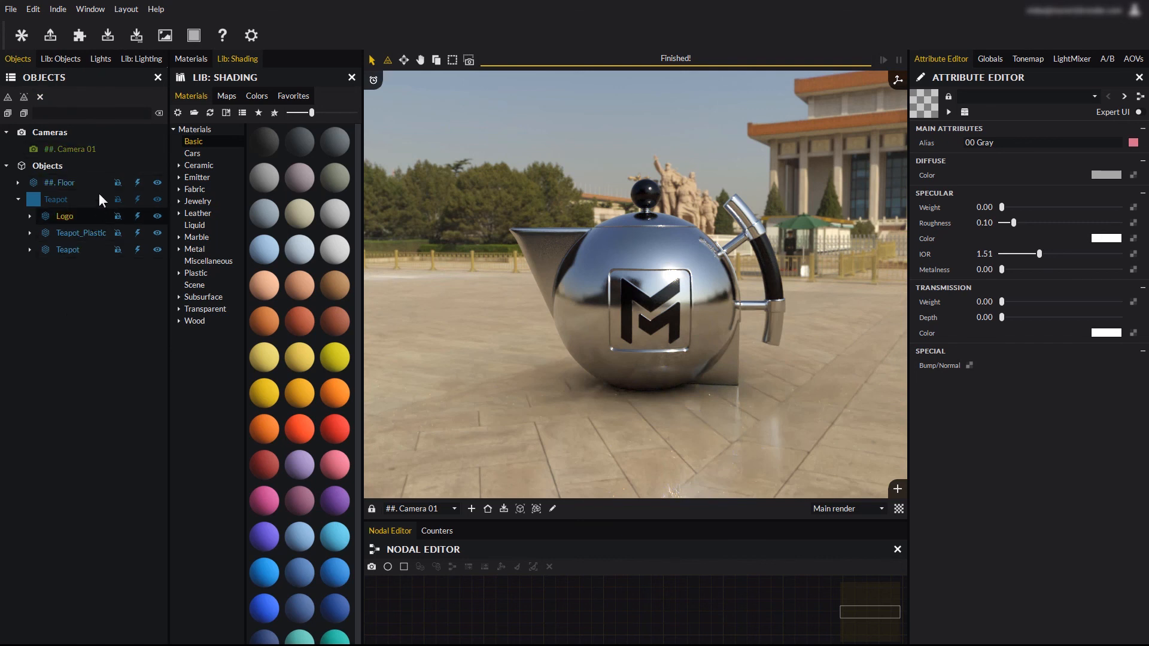